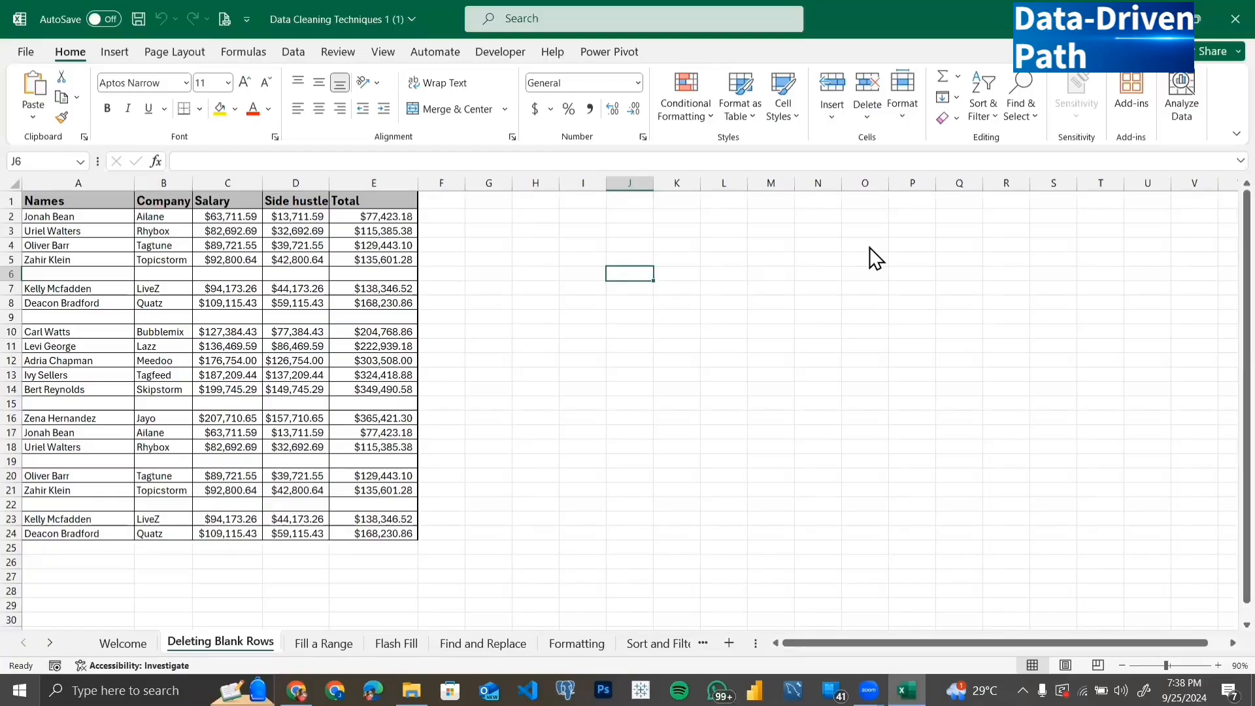
key(ctrl+g)
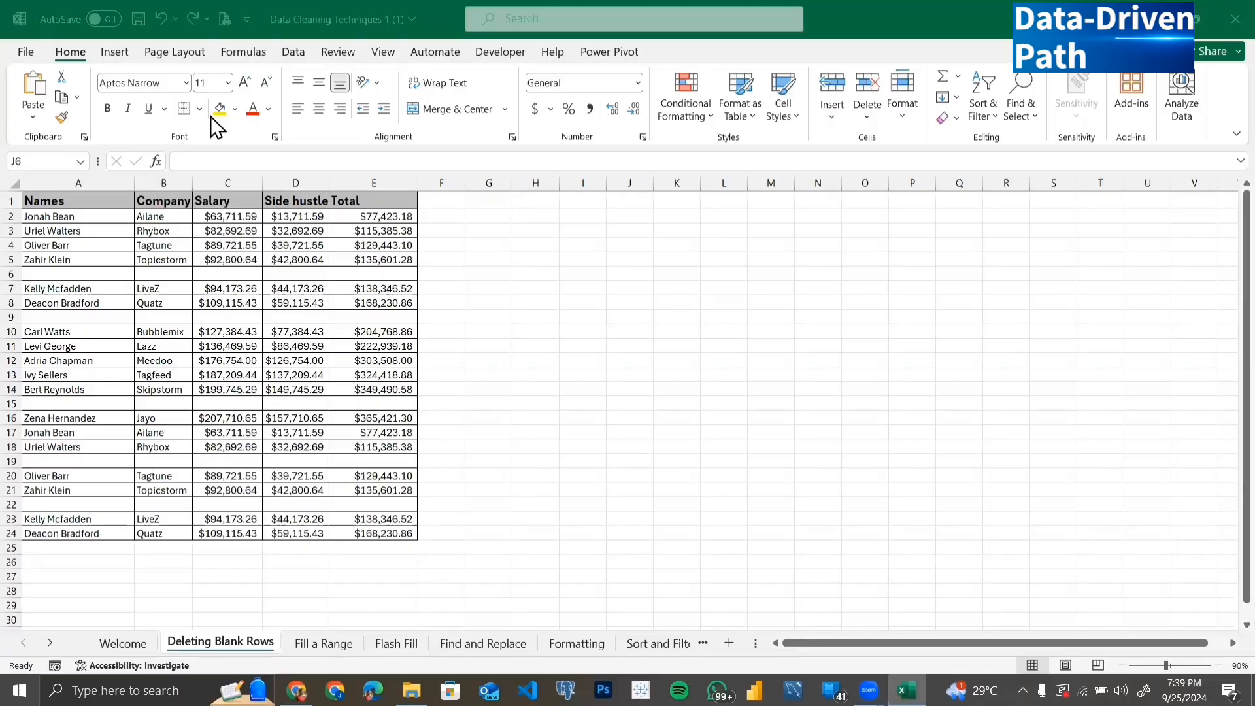
key(alt+m)
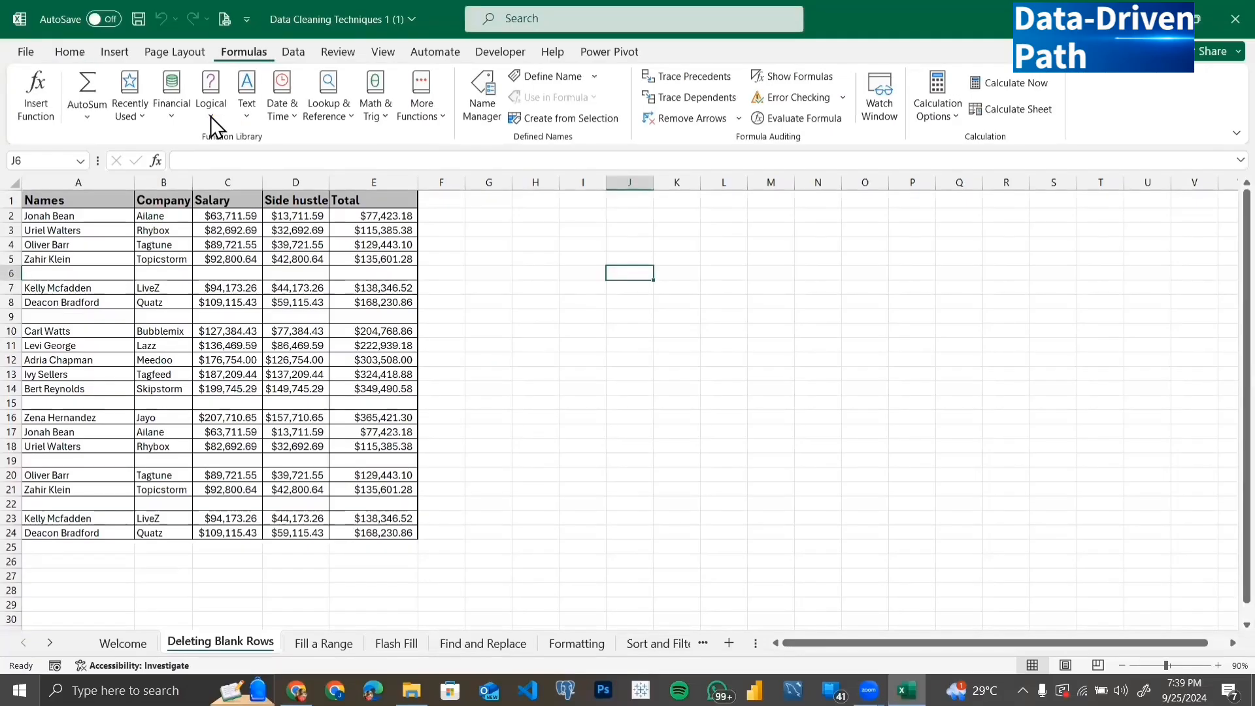
click(90, 118)
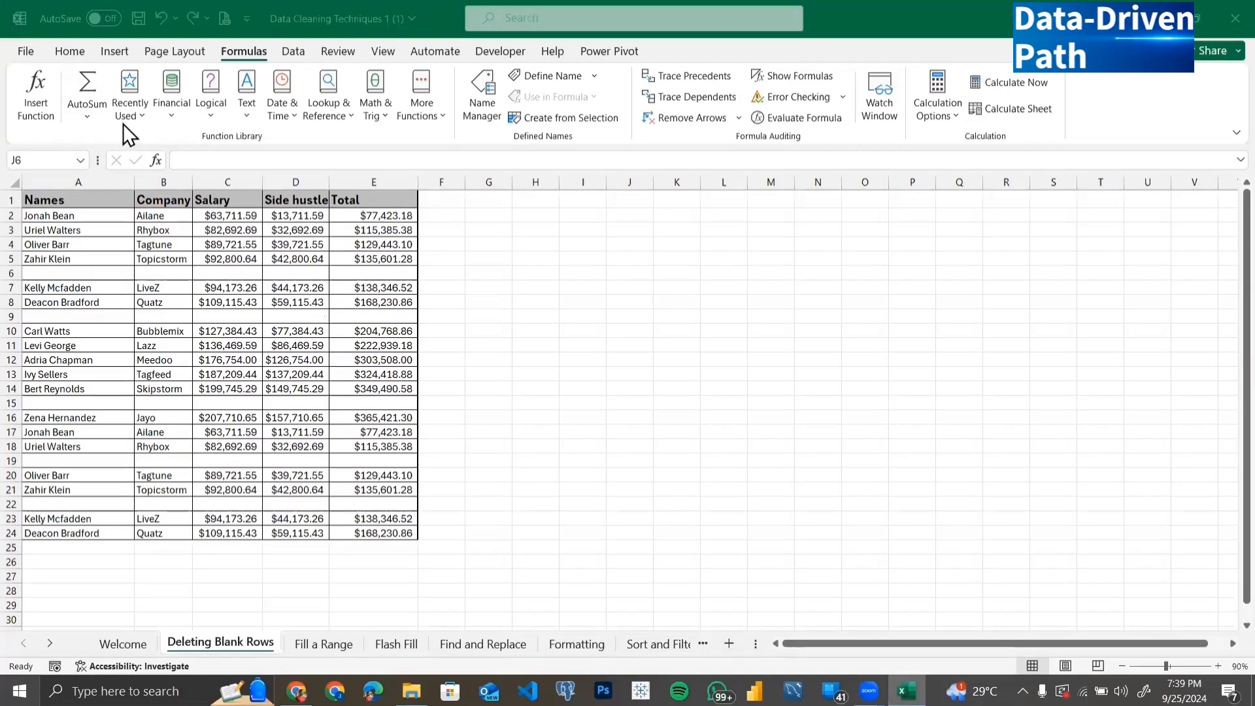
click(84, 108)
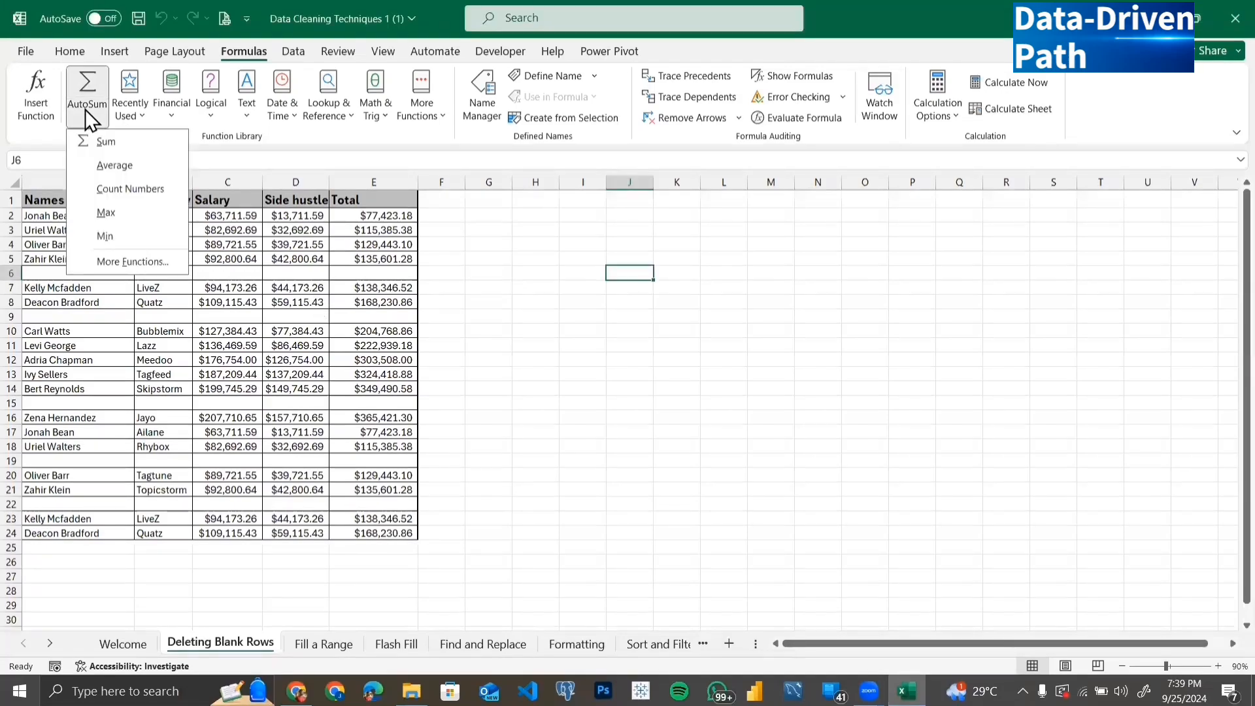
click(440, 410)
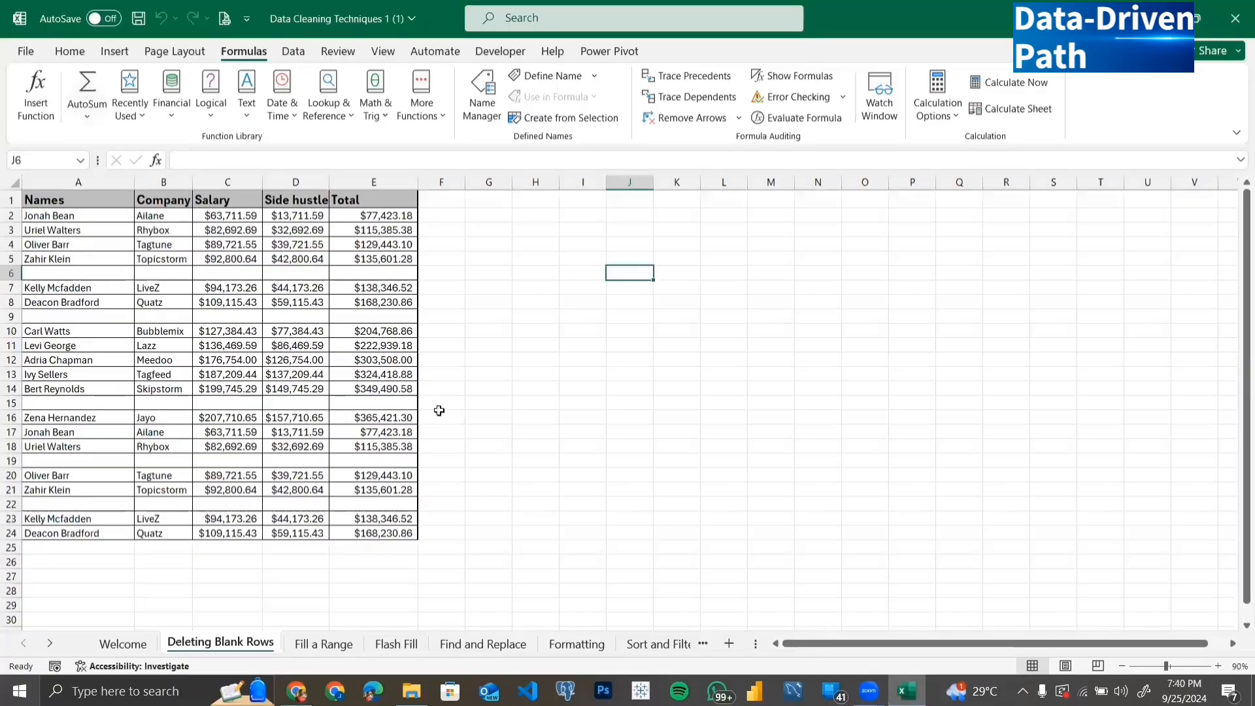
Examine the Names, Company, Salary, Side hustle and Total columns, including the formula in E2 and the cells it adds
ctrl+scroll(439, 410, up, 2)
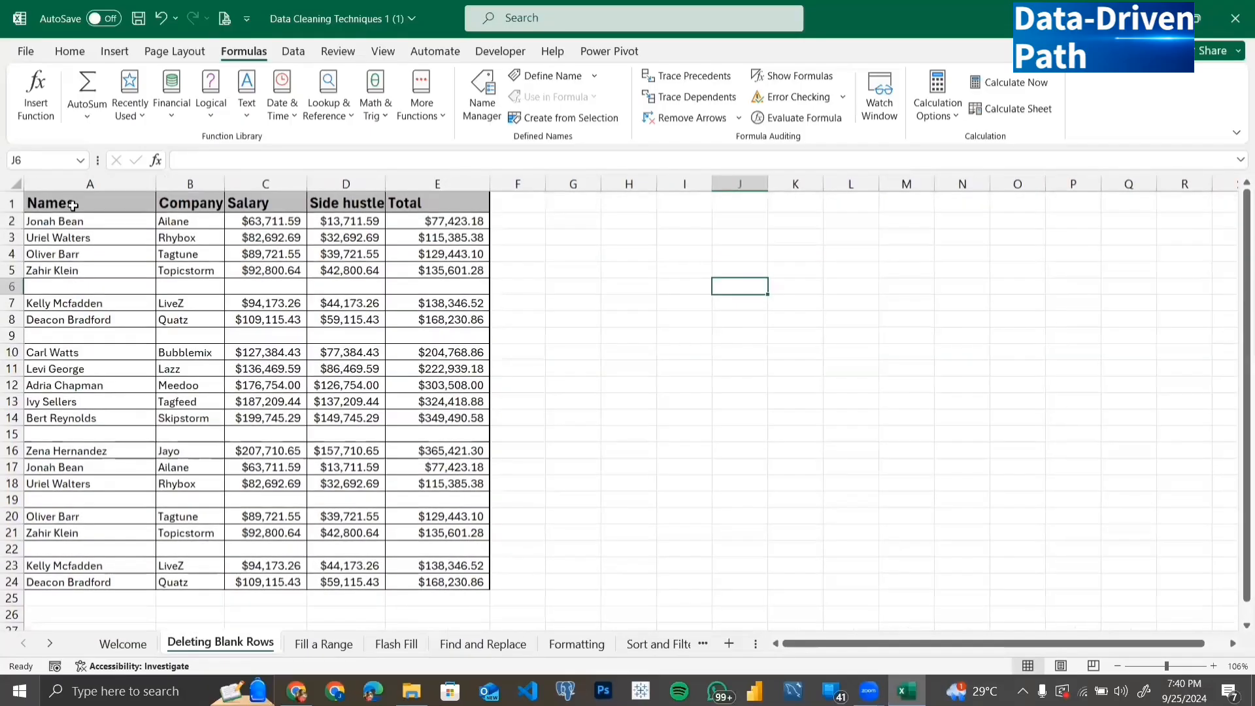
drag(72, 206, 181, 578)
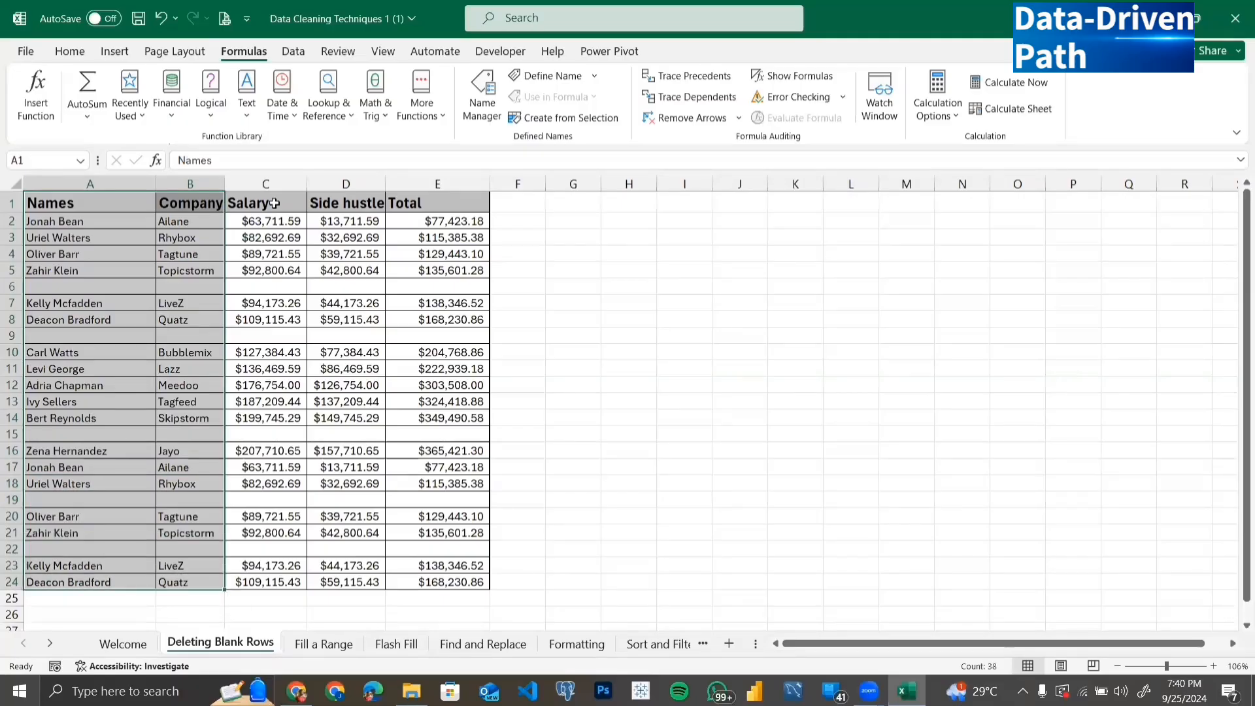
drag(268, 204, 245, 581)
drag(356, 203, 370, 586)
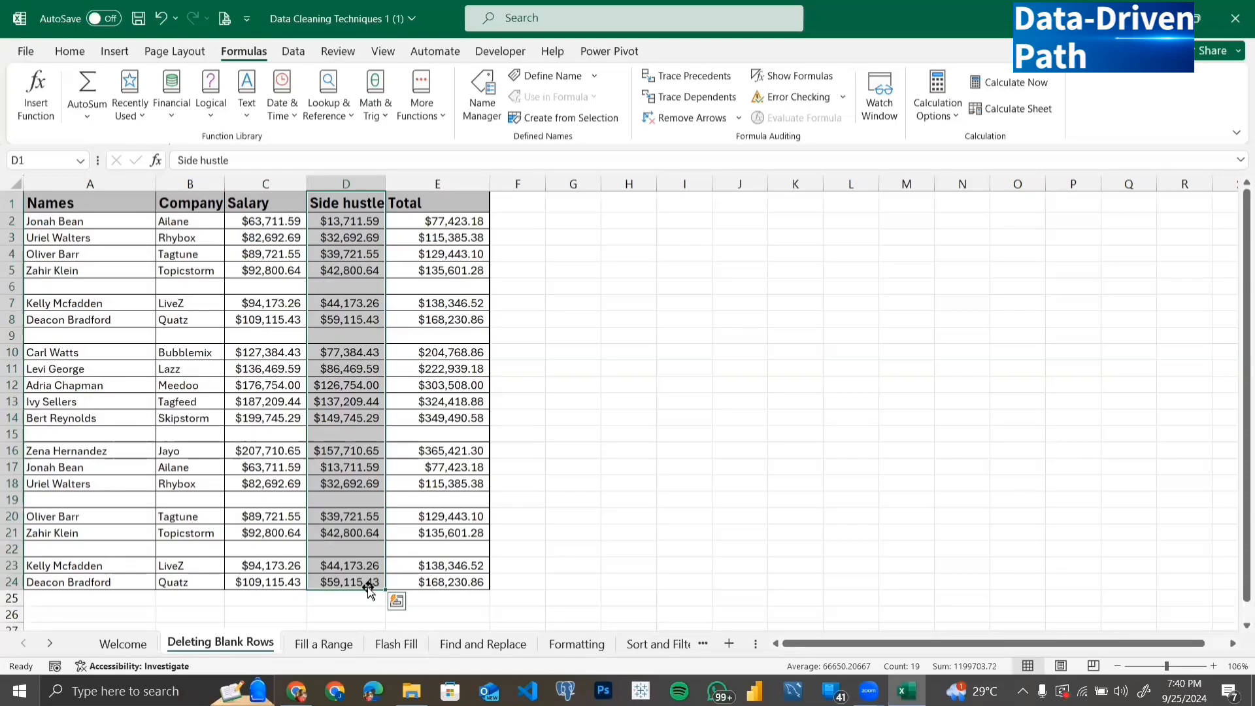
drag(445, 219, 438, 582)
click(428, 220)
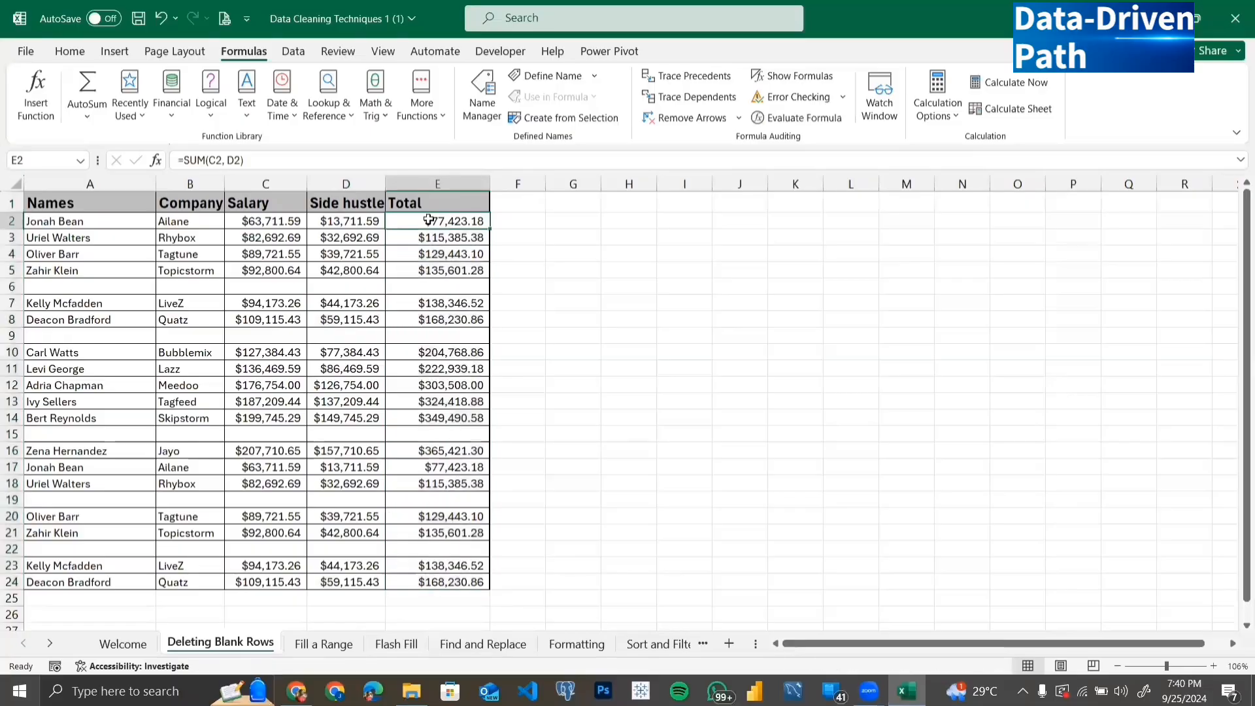
click(257, 221)
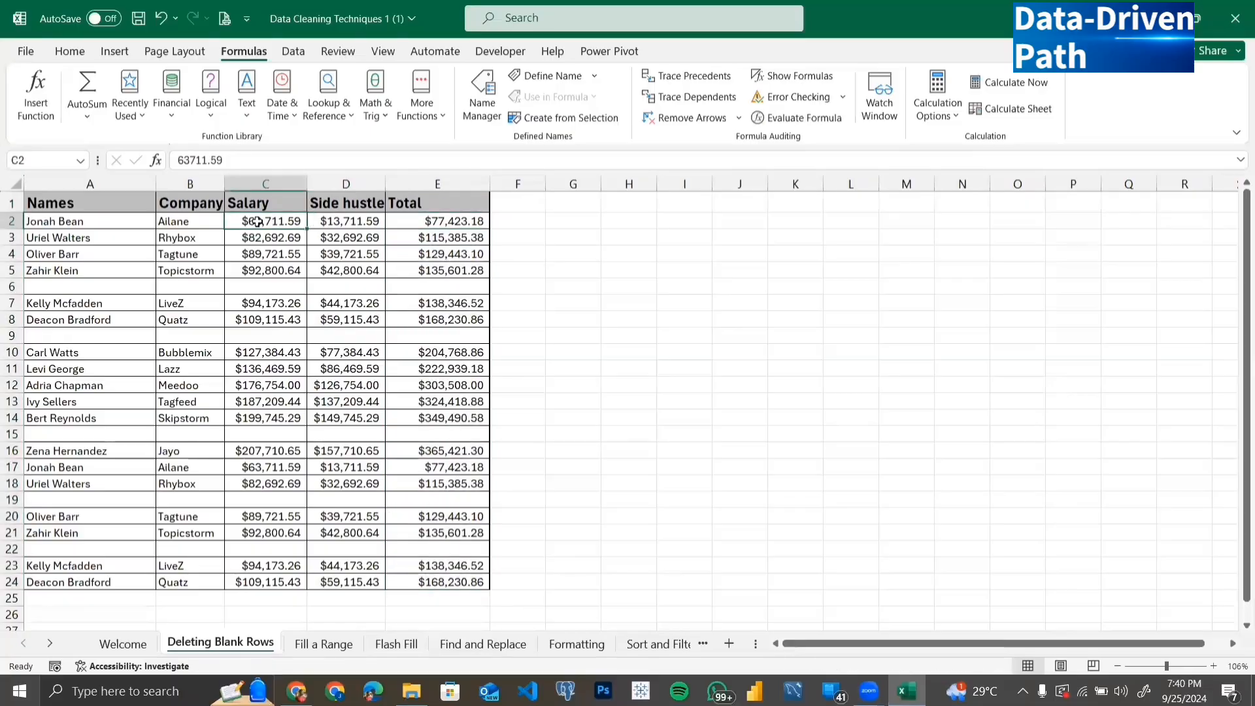
click(333, 222)
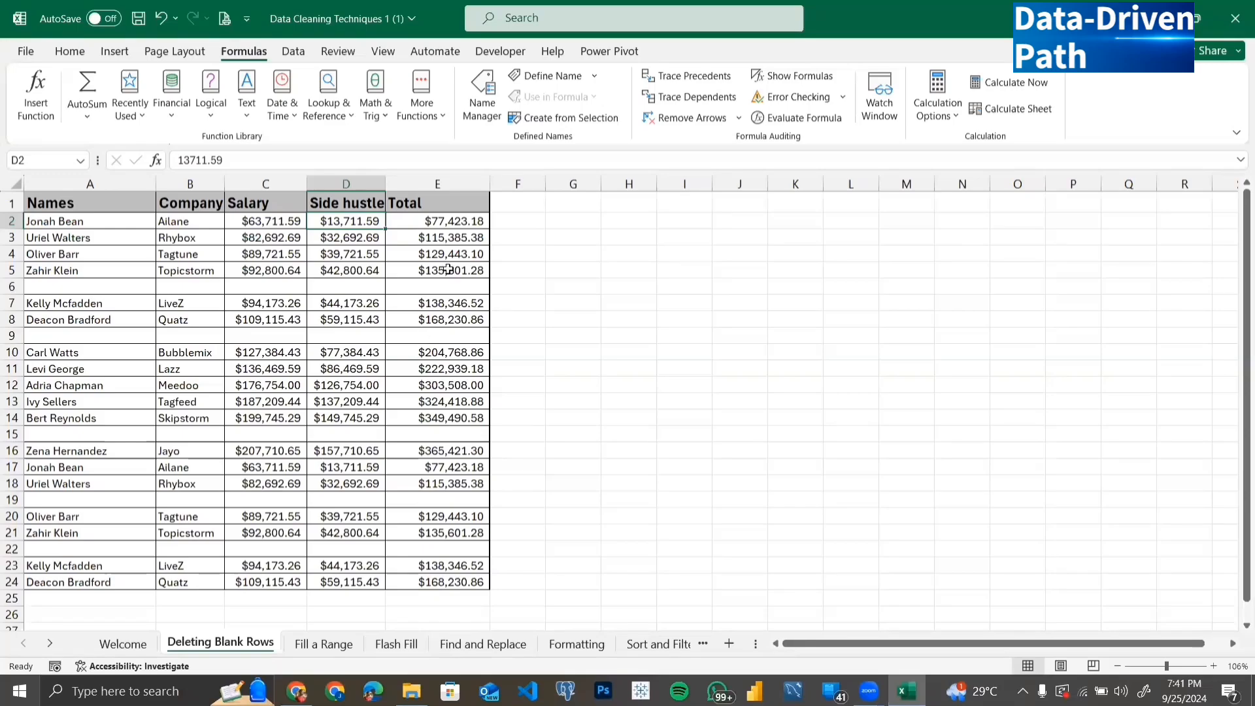
drag(452, 222, 439, 587)
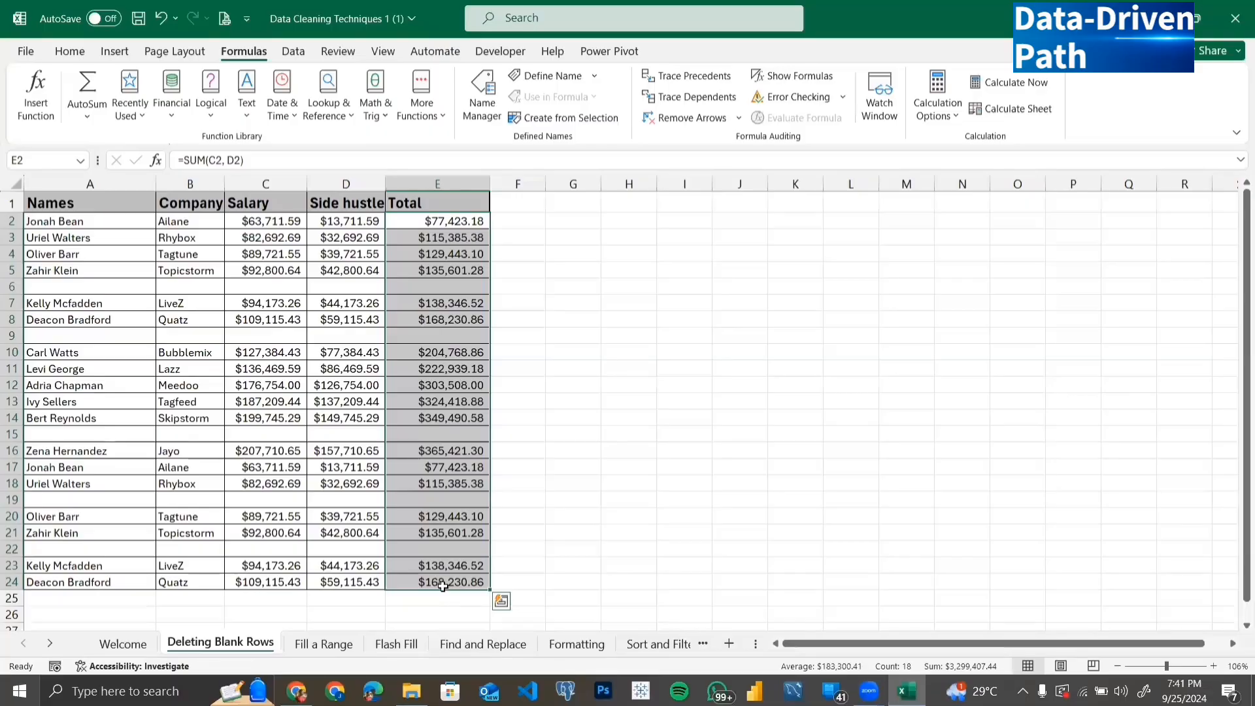
Try to add up the Total column in cell E25 with AutoSum and inspect which cells the formula covers
click(440, 596)
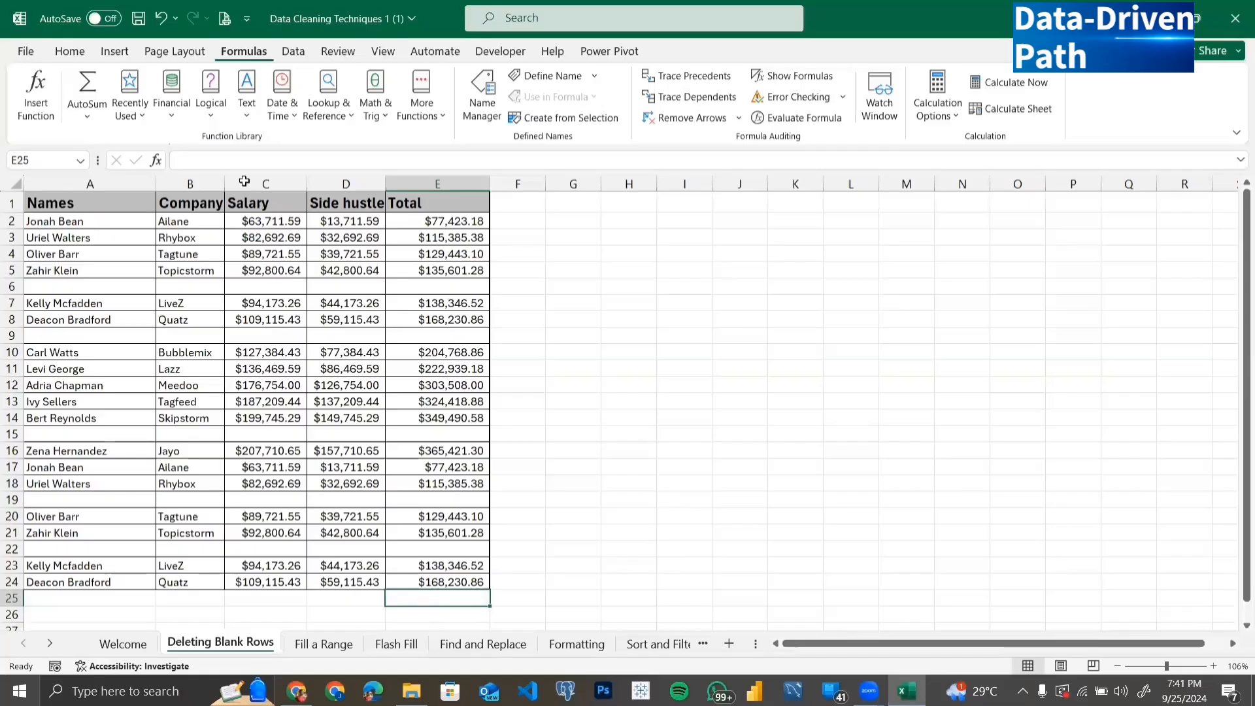
click(92, 119)
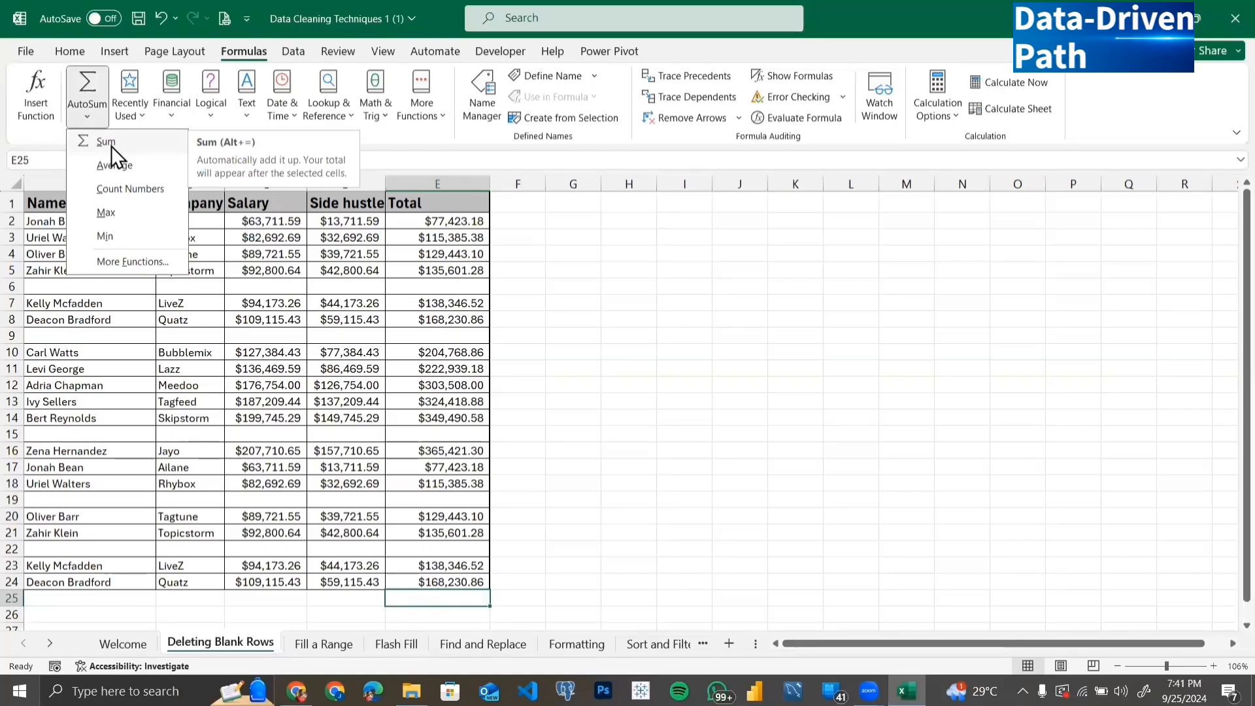
click(106, 142)
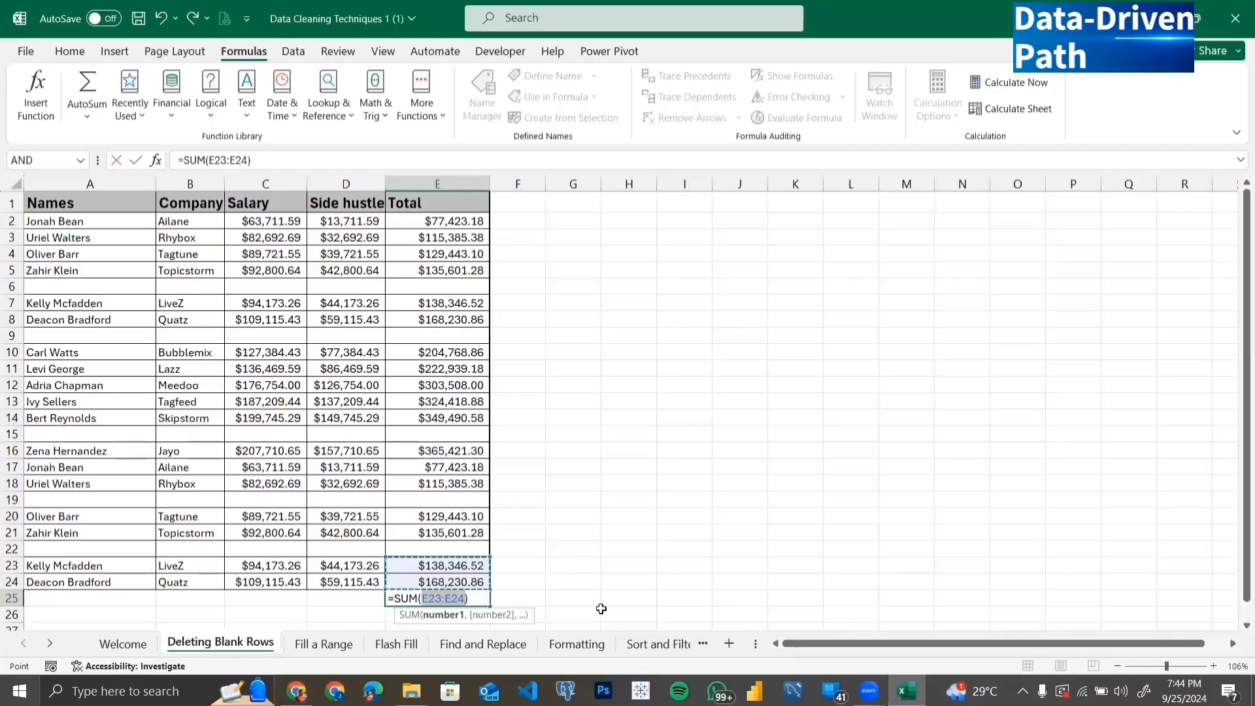
key(Return)
click(444, 596)
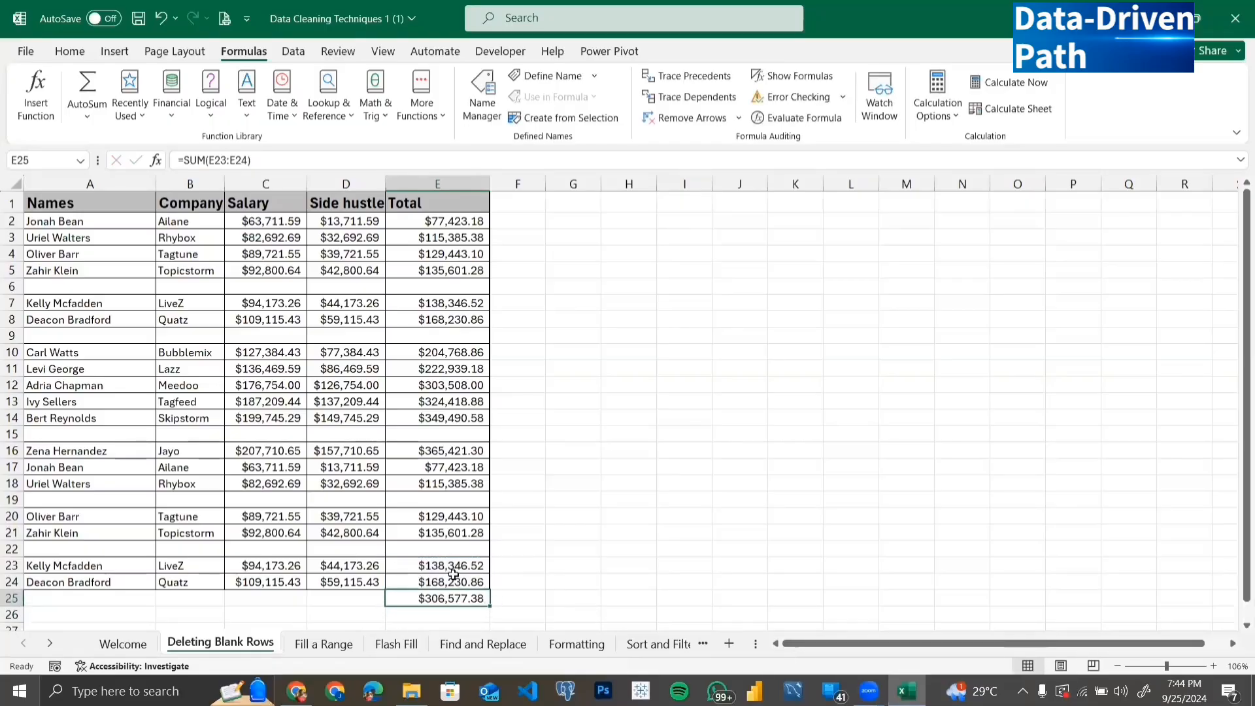
drag(457, 565, 451, 582)
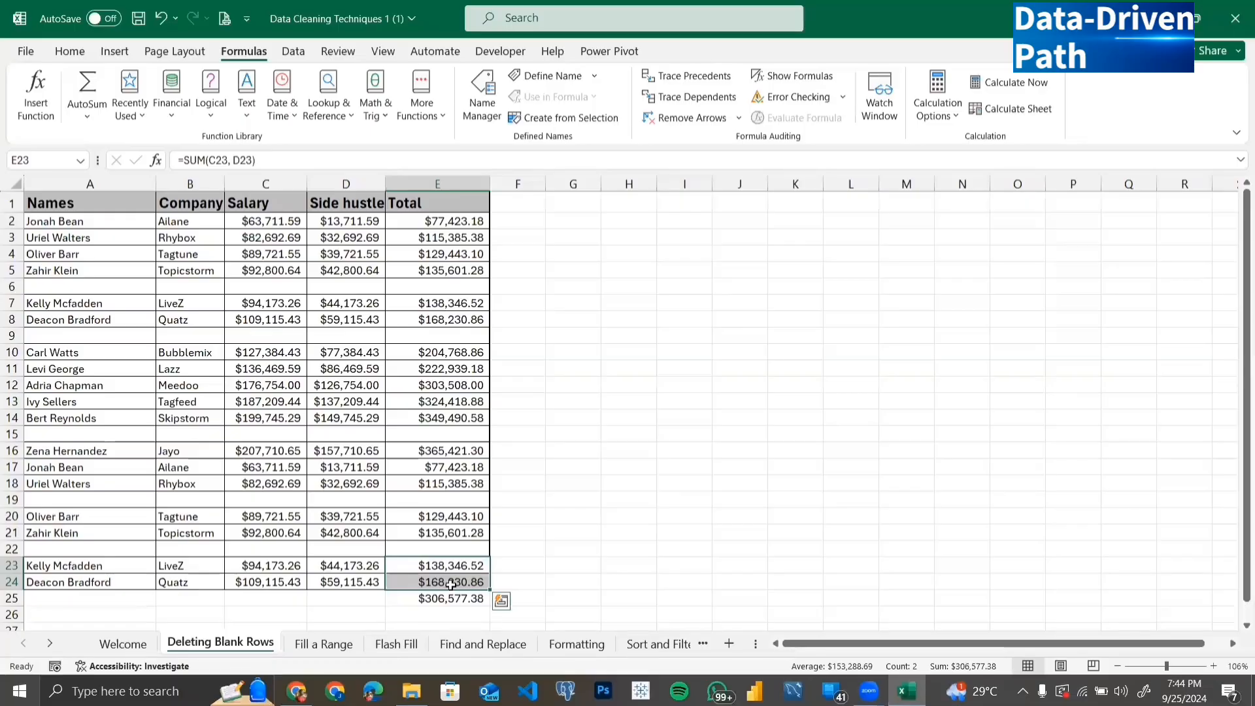
click(364, 595)
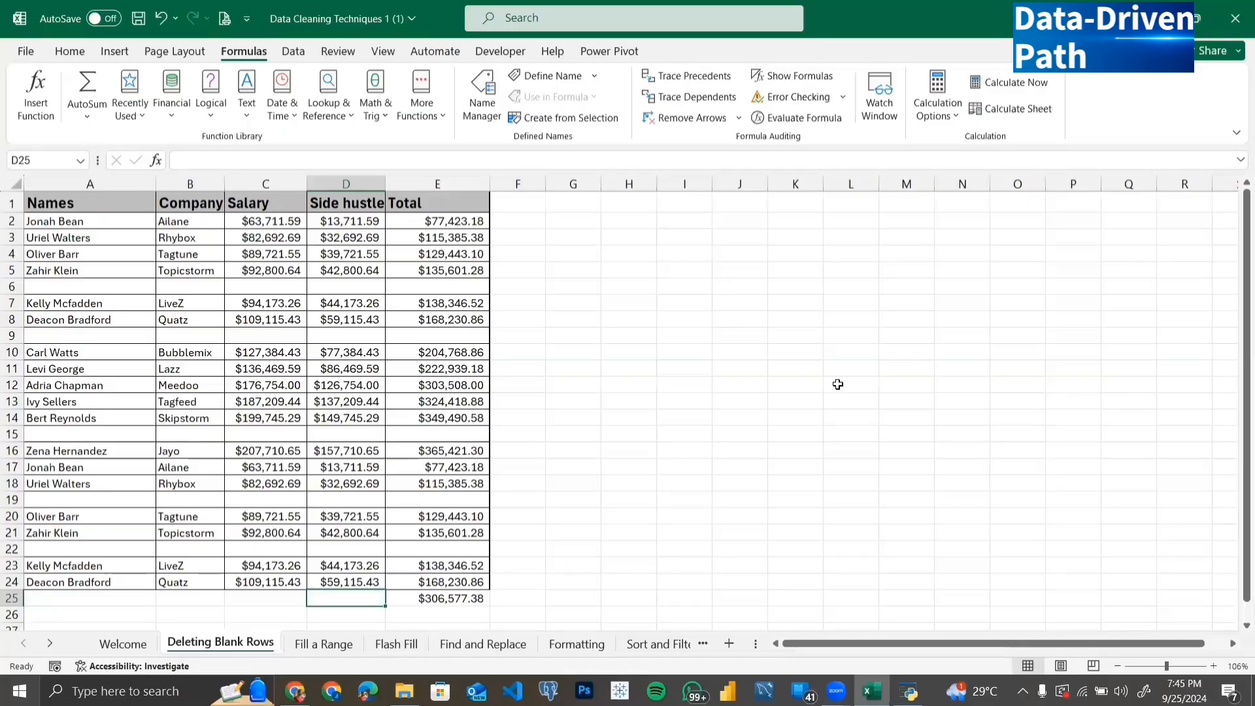
Clear the AutoSum formula from cell E25
click(443, 601)
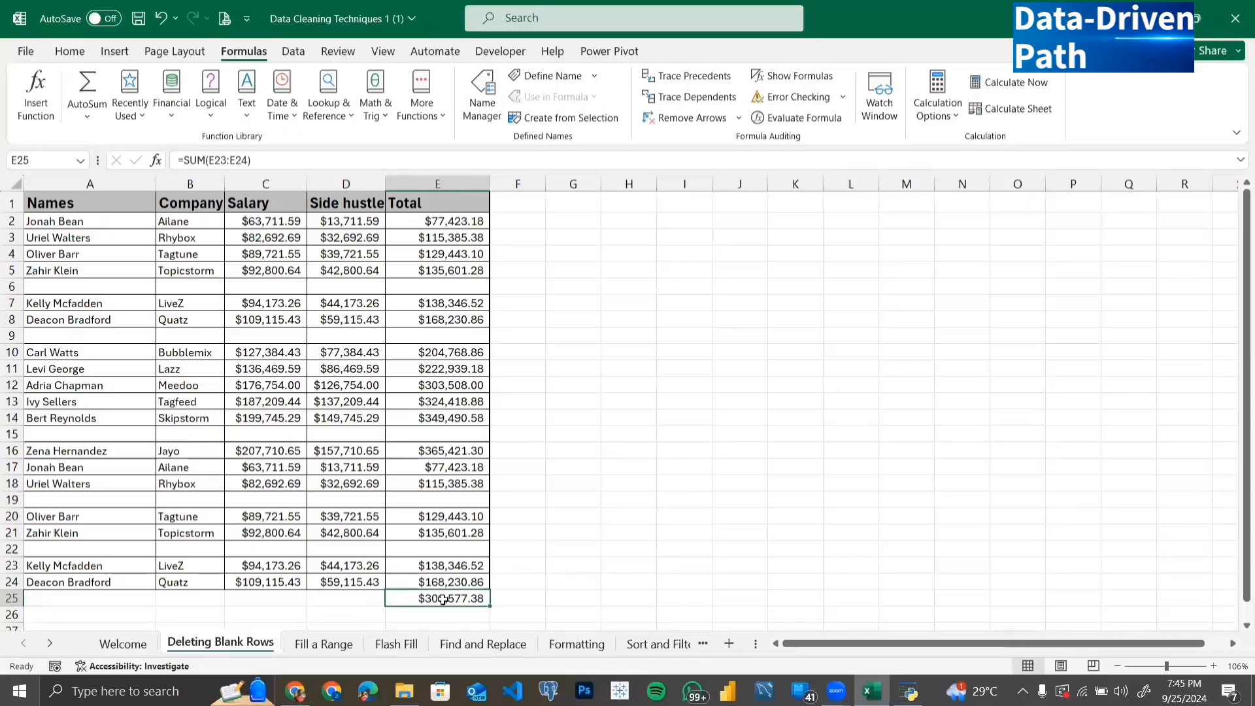
key(Delete)
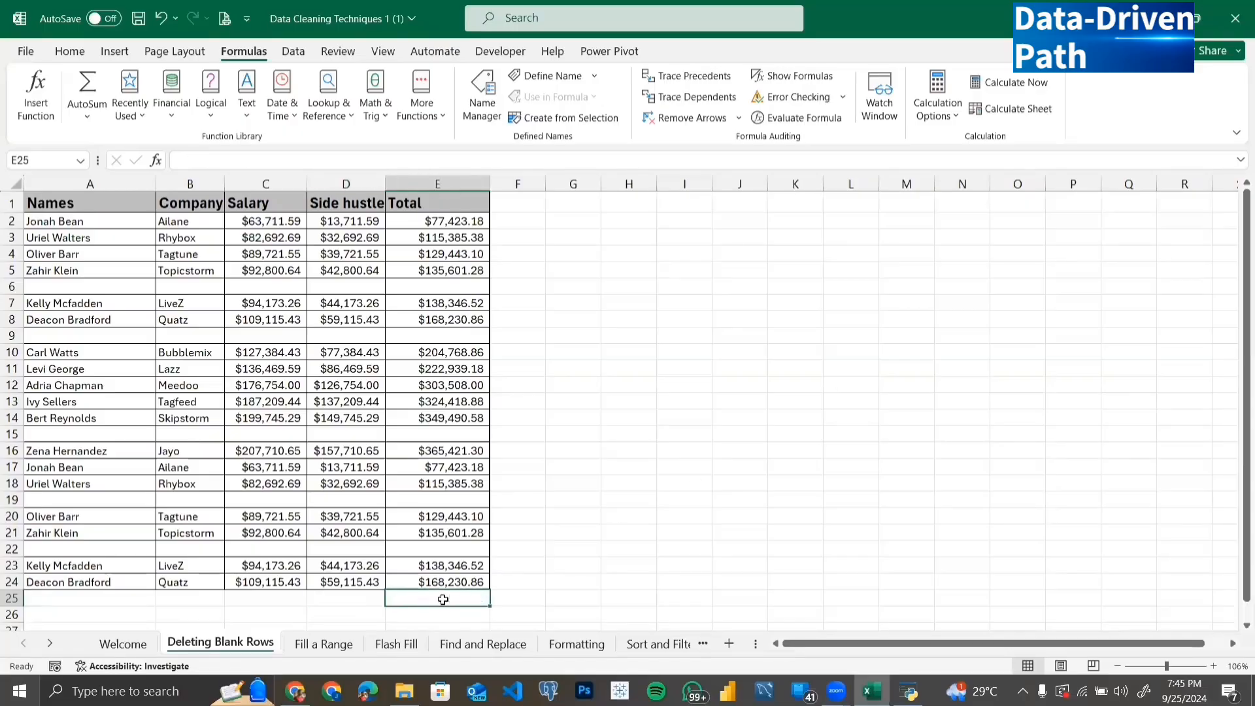
click(565, 534)
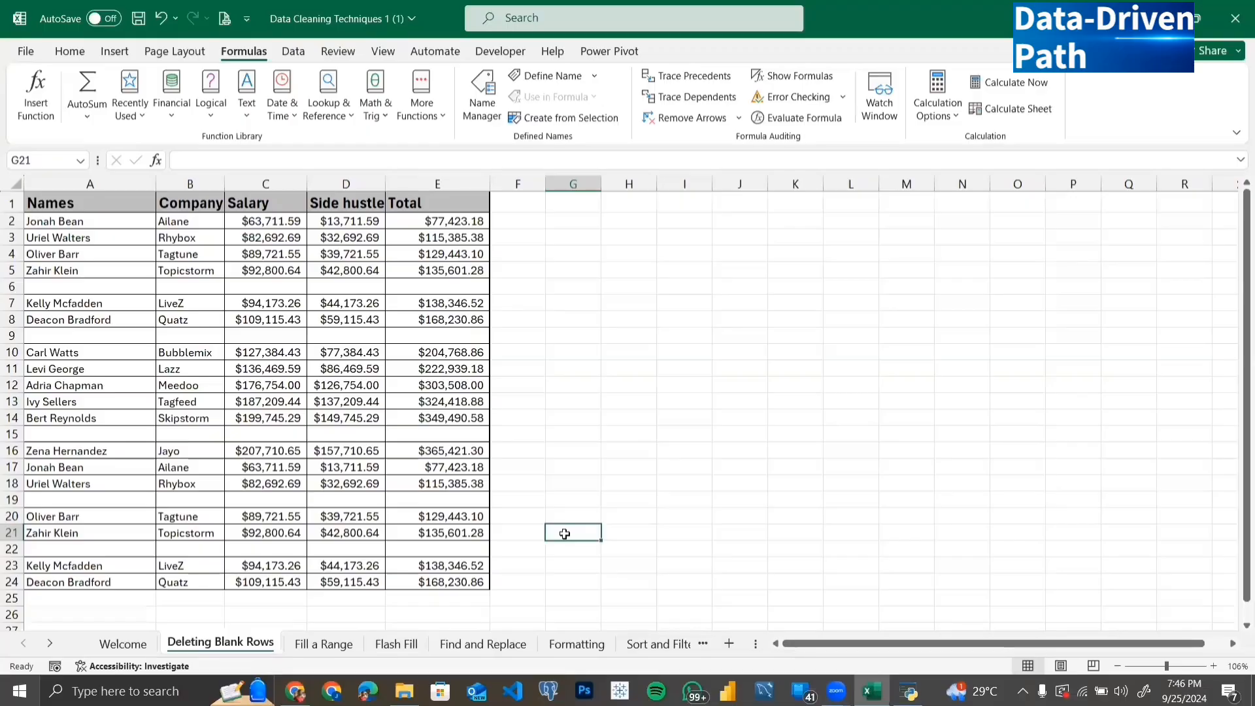
right_click(11, 286)
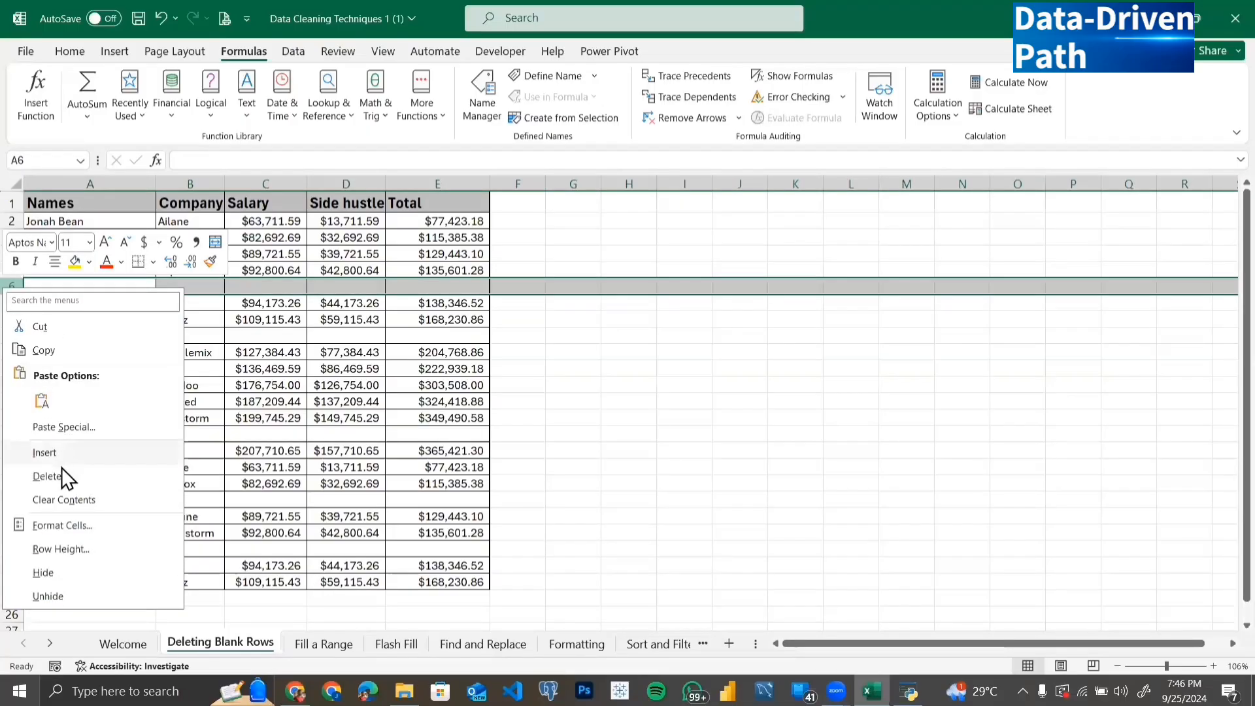
key(Escape)
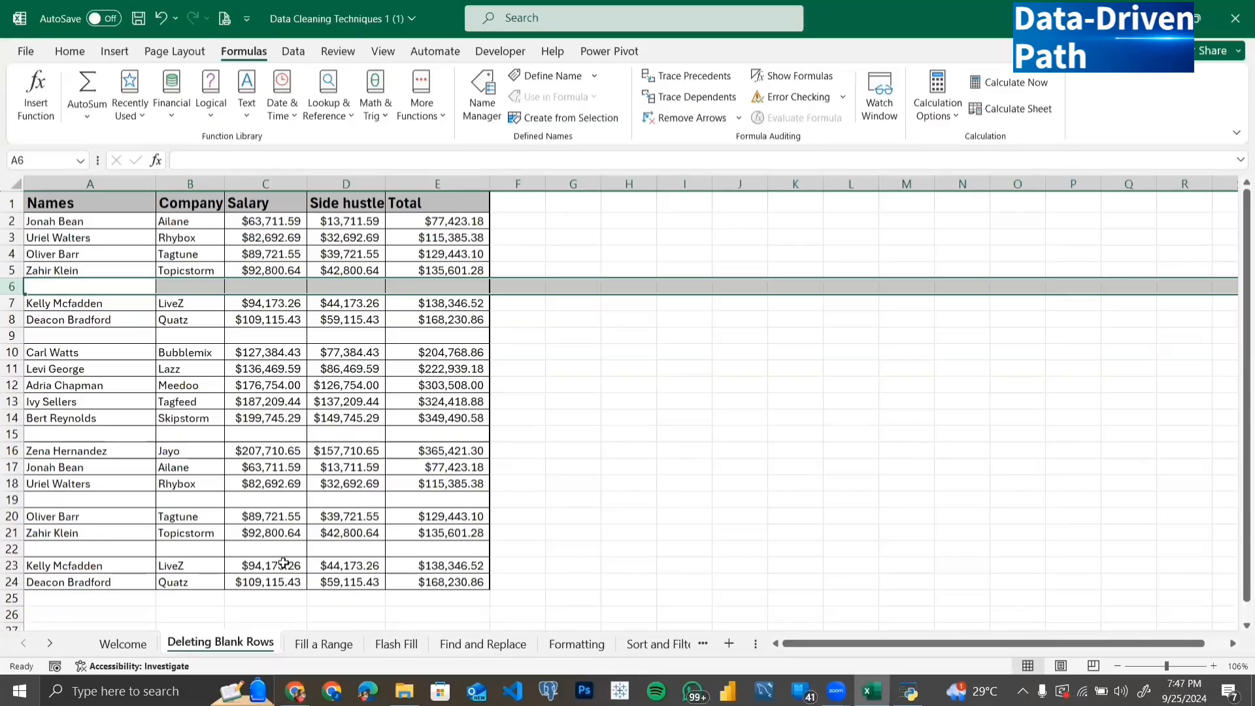
Select the whole table A1:E24, including the header row
click(55, 204)
drag(159, 374, 445, 540)
scroll(444, 540, up, 1)
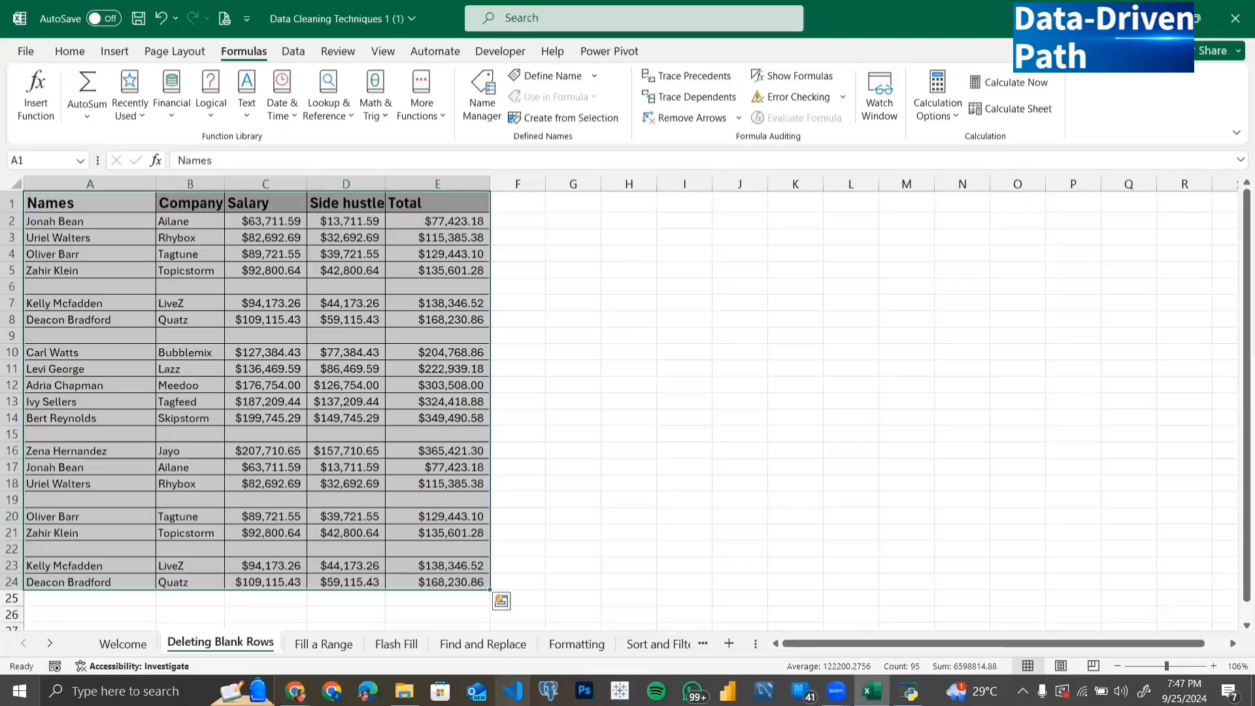
Use Go To Special with the Blanks option to select only the empty cells within the table
click(71, 50)
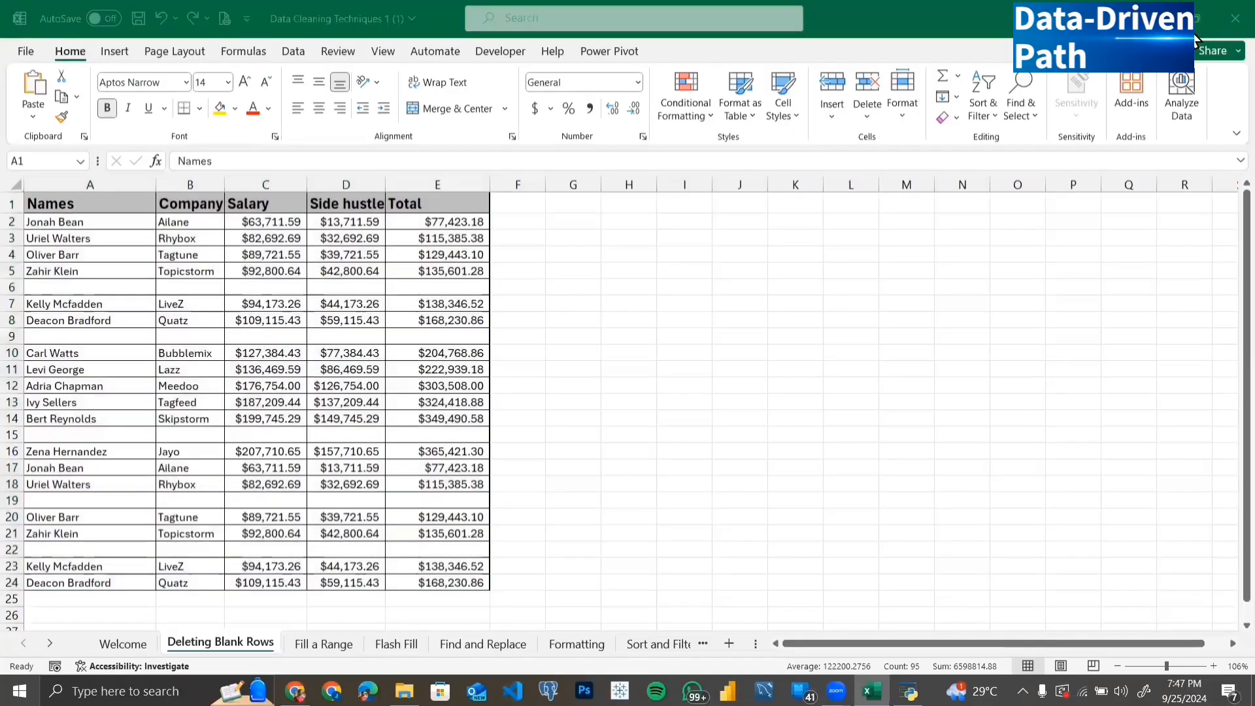
click(78, 56)
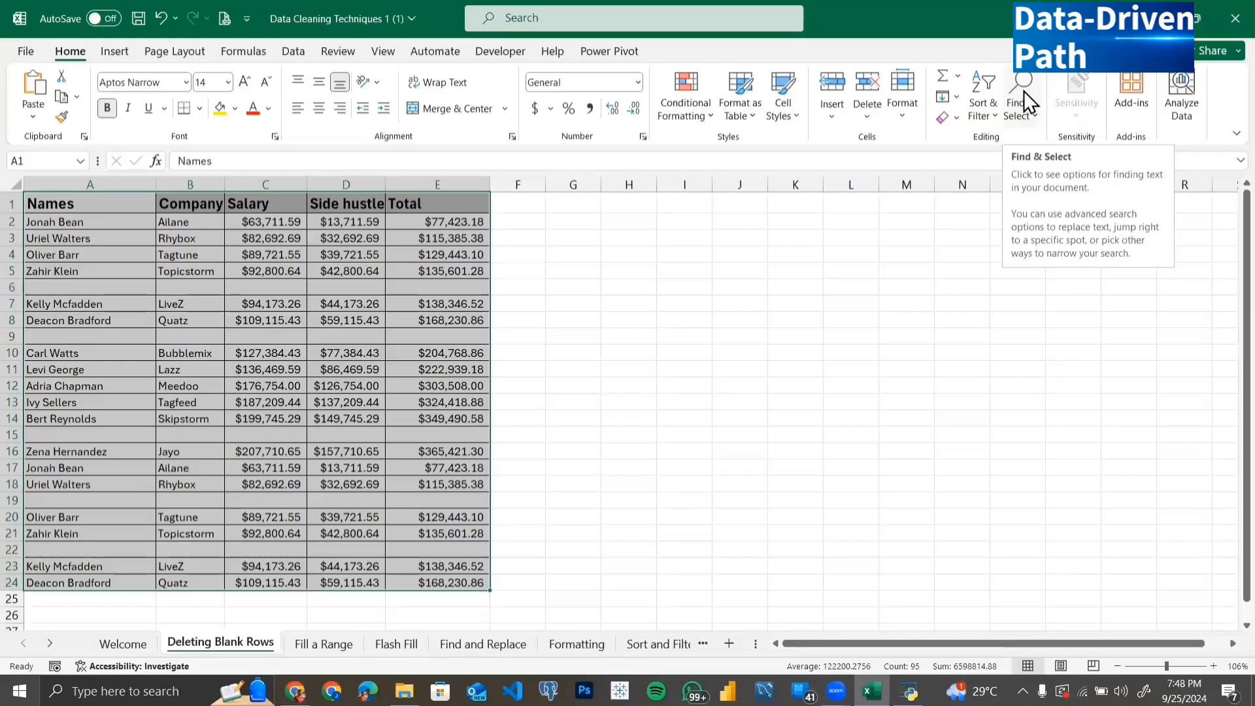
click(1030, 125)
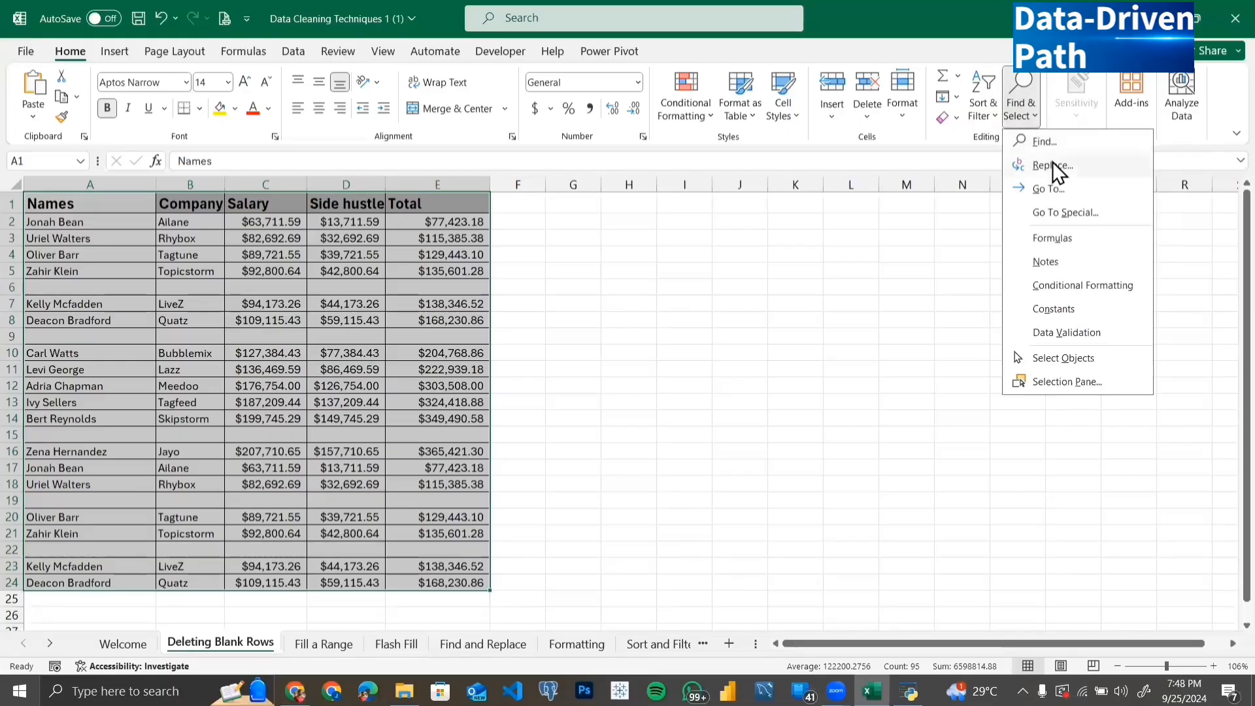
click(1075, 210)
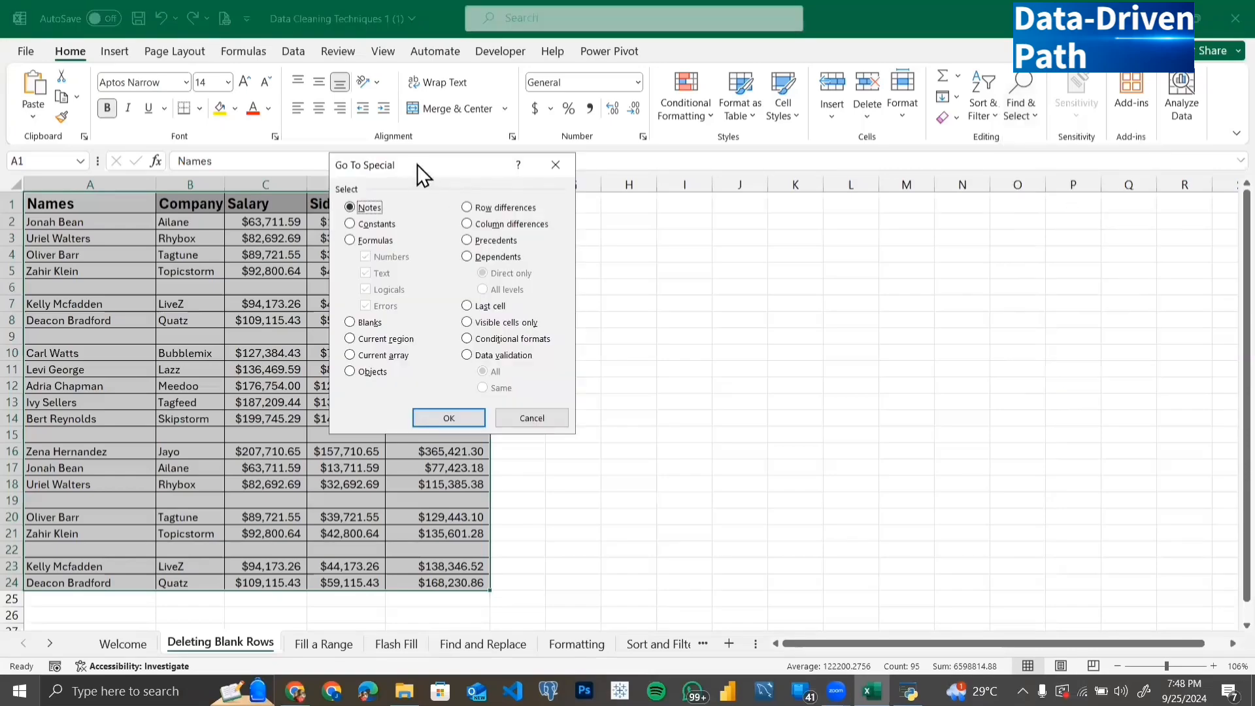
drag(417, 163, 884, 150)
key(alt+Tab)
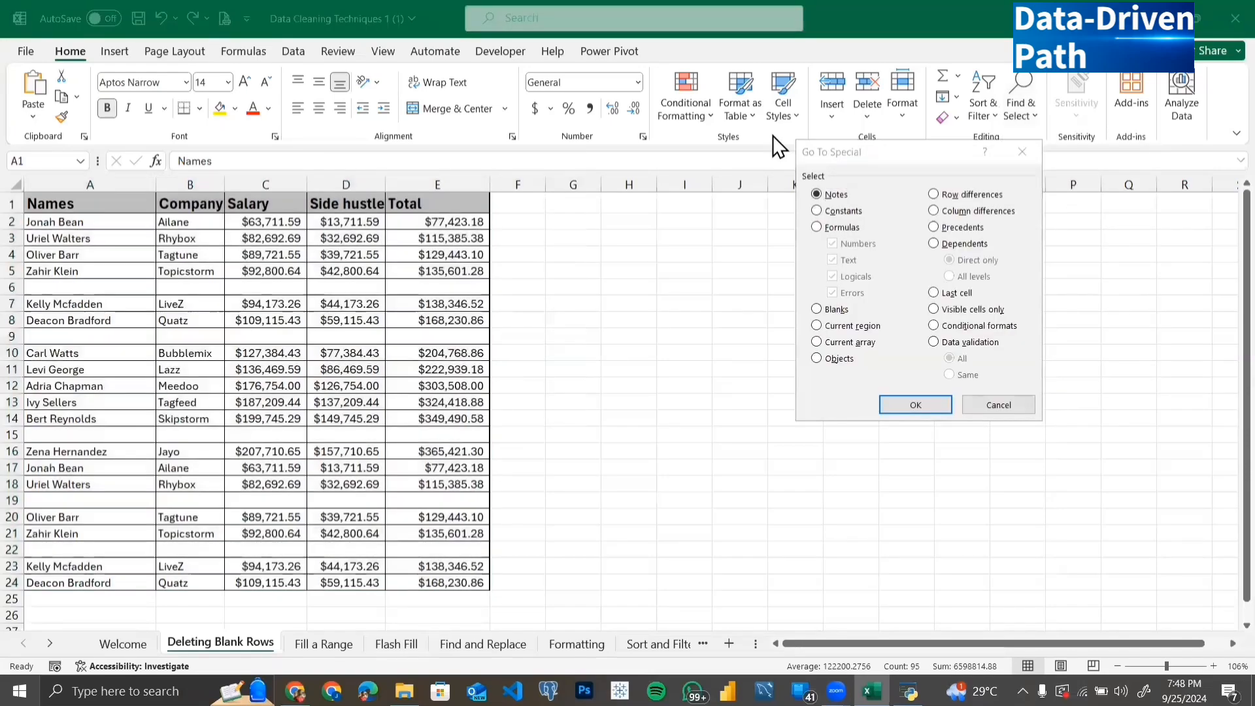
key(alt+Tab)
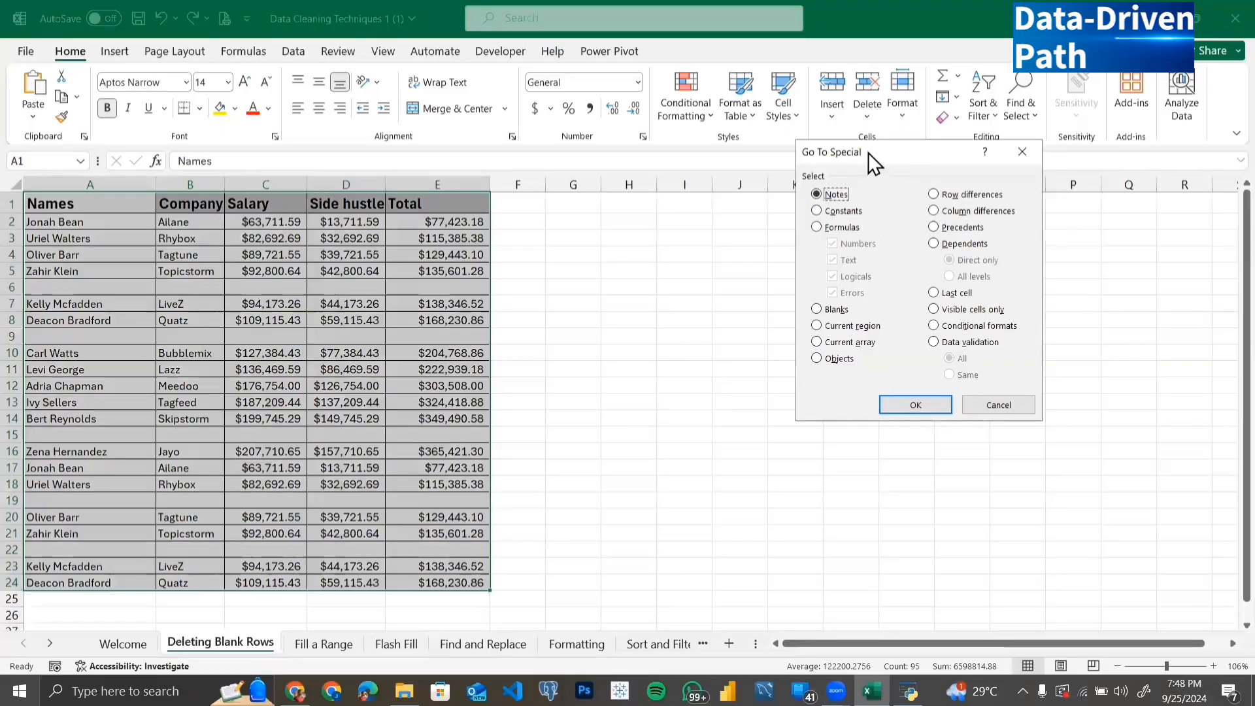
drag(876, 148, 763, 136)
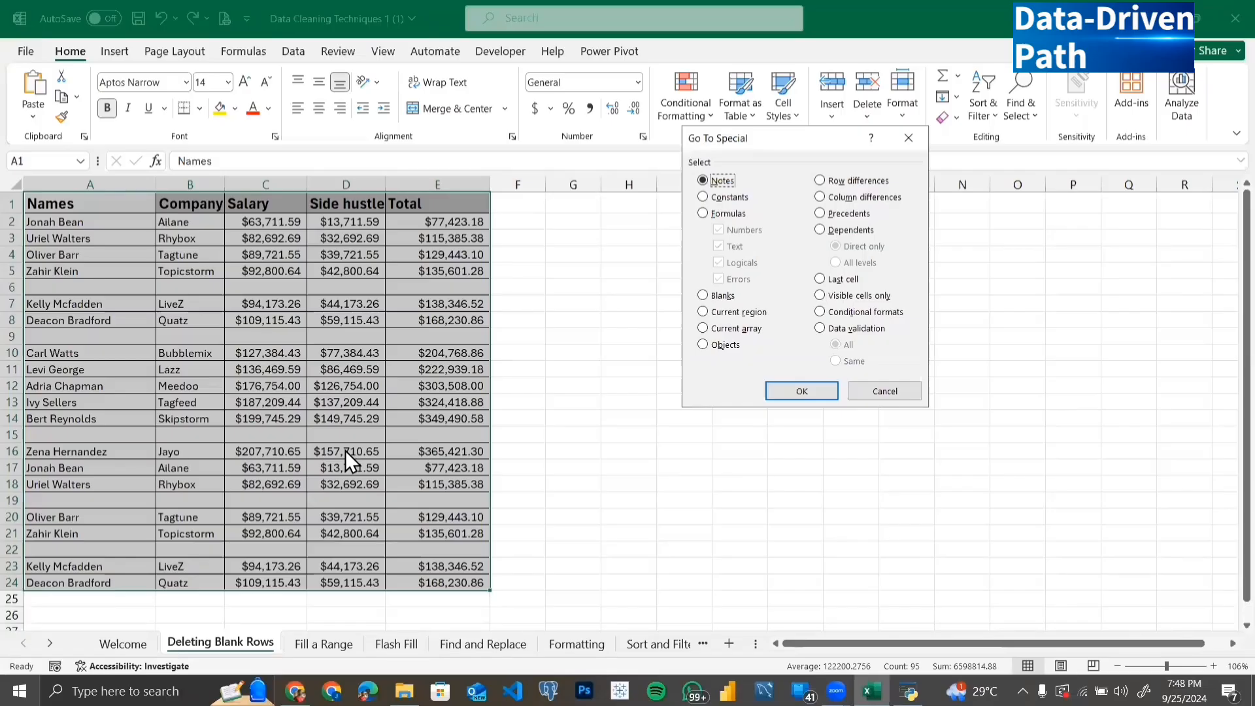
click(702, 294)
click(802, 390)
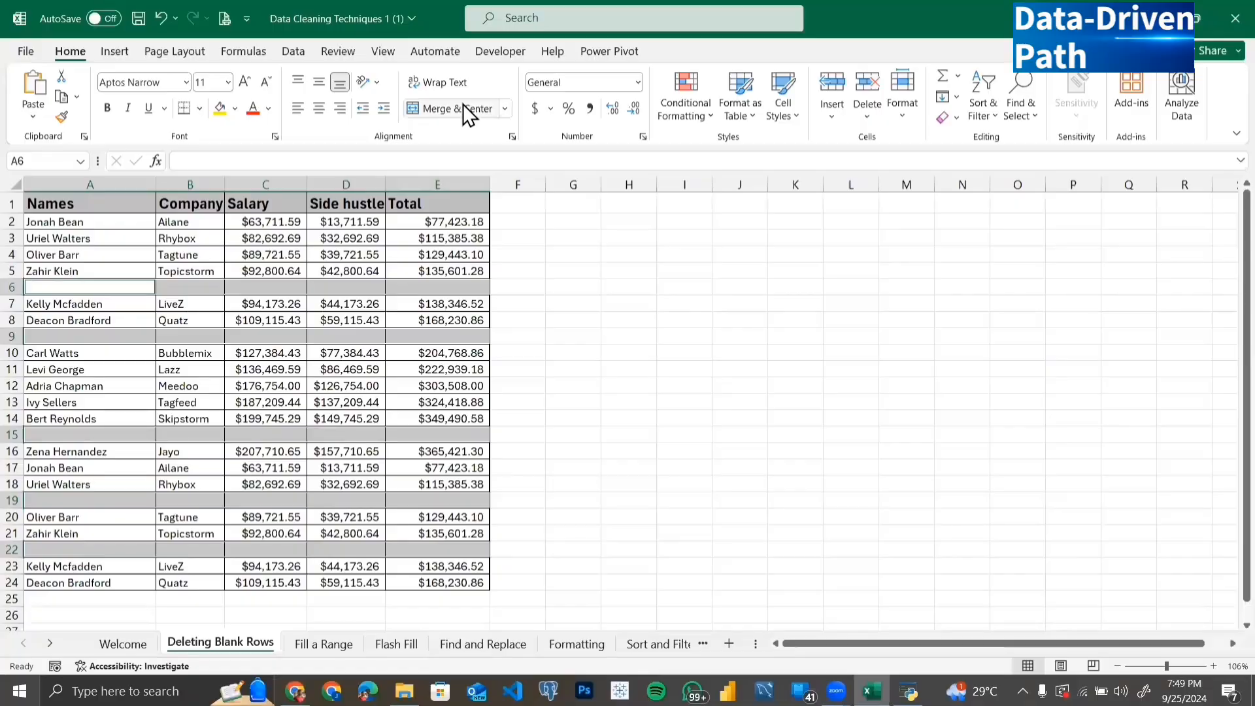
Delete the entire sheet rows that contain the selected blank cells
key(ctrl+minus)
click(561, 319)
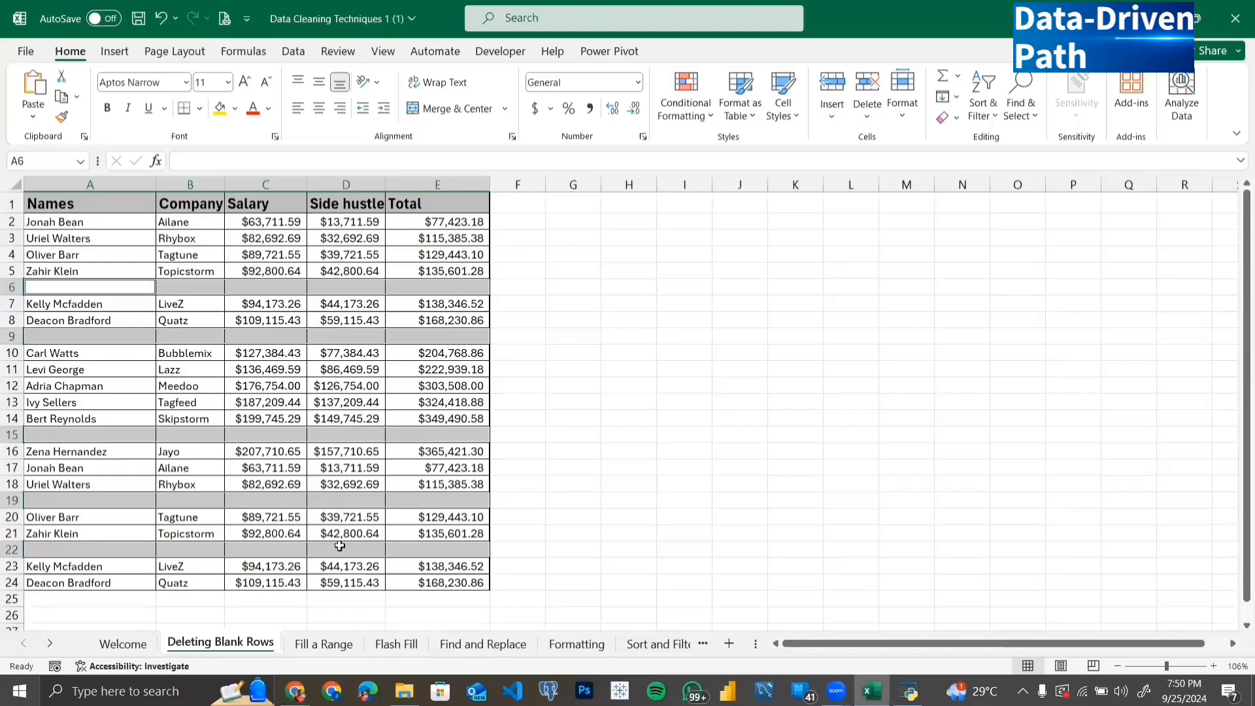
click(869, 120)
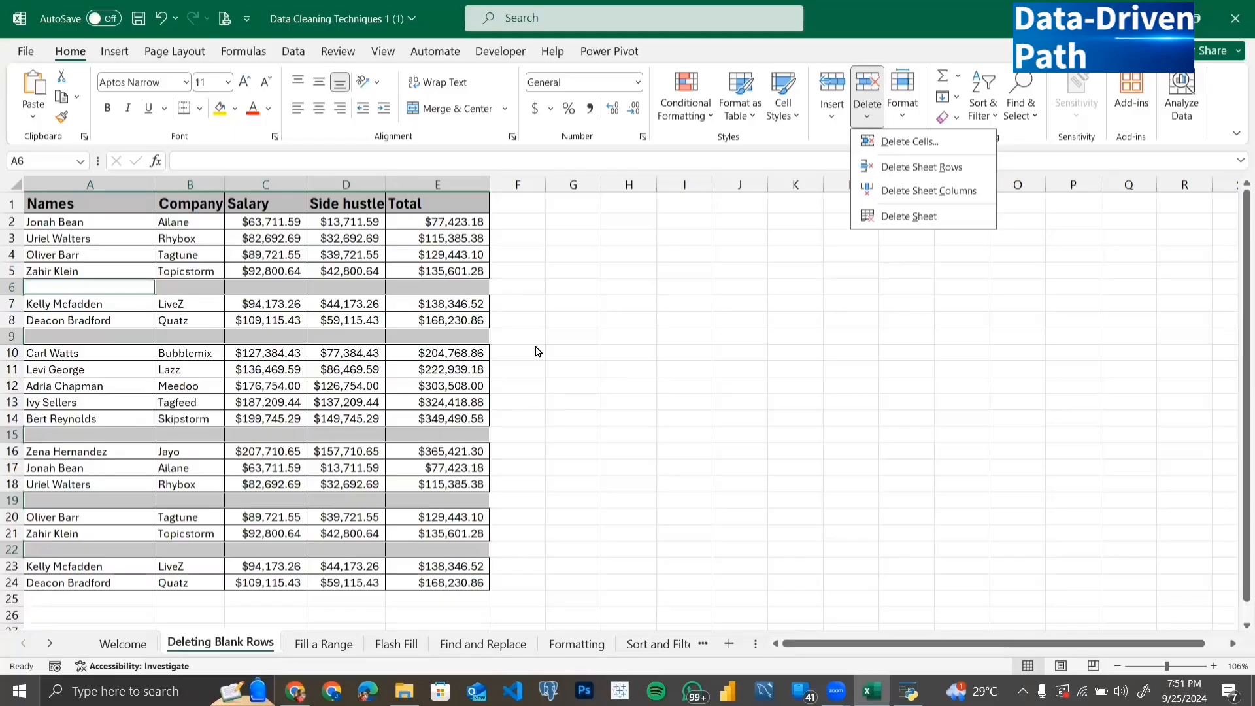
click(917, 168)
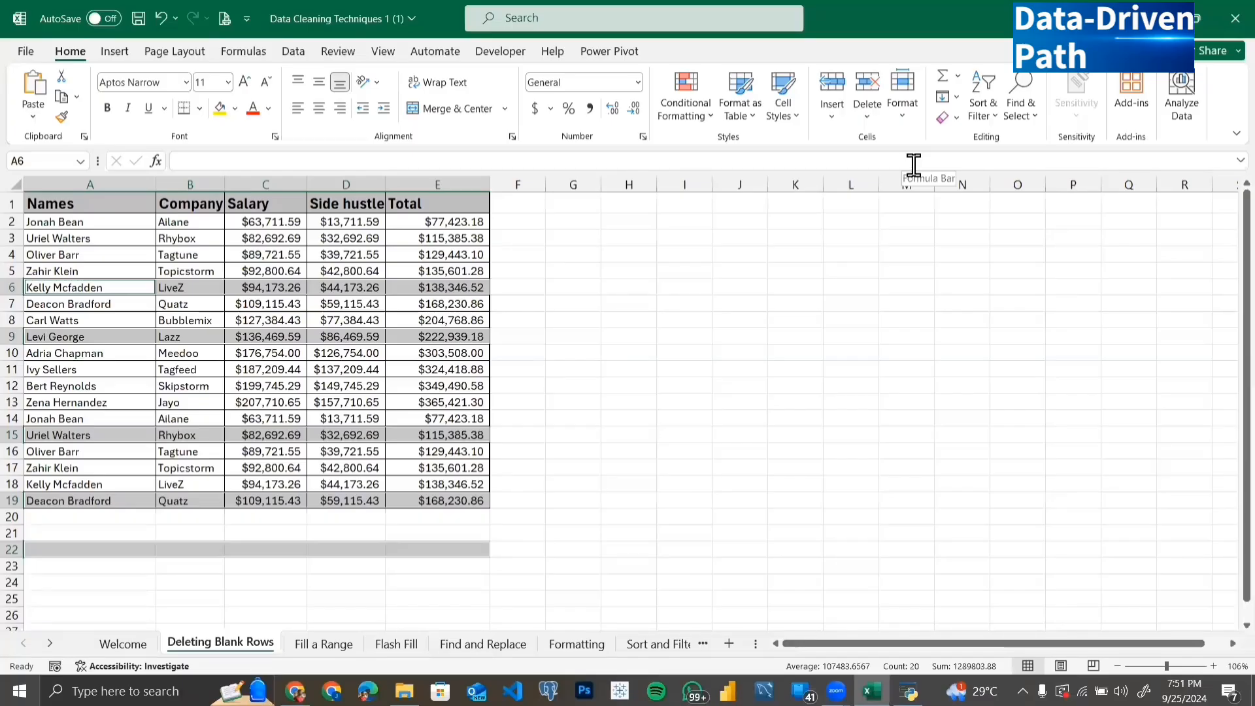
click(556, 396)
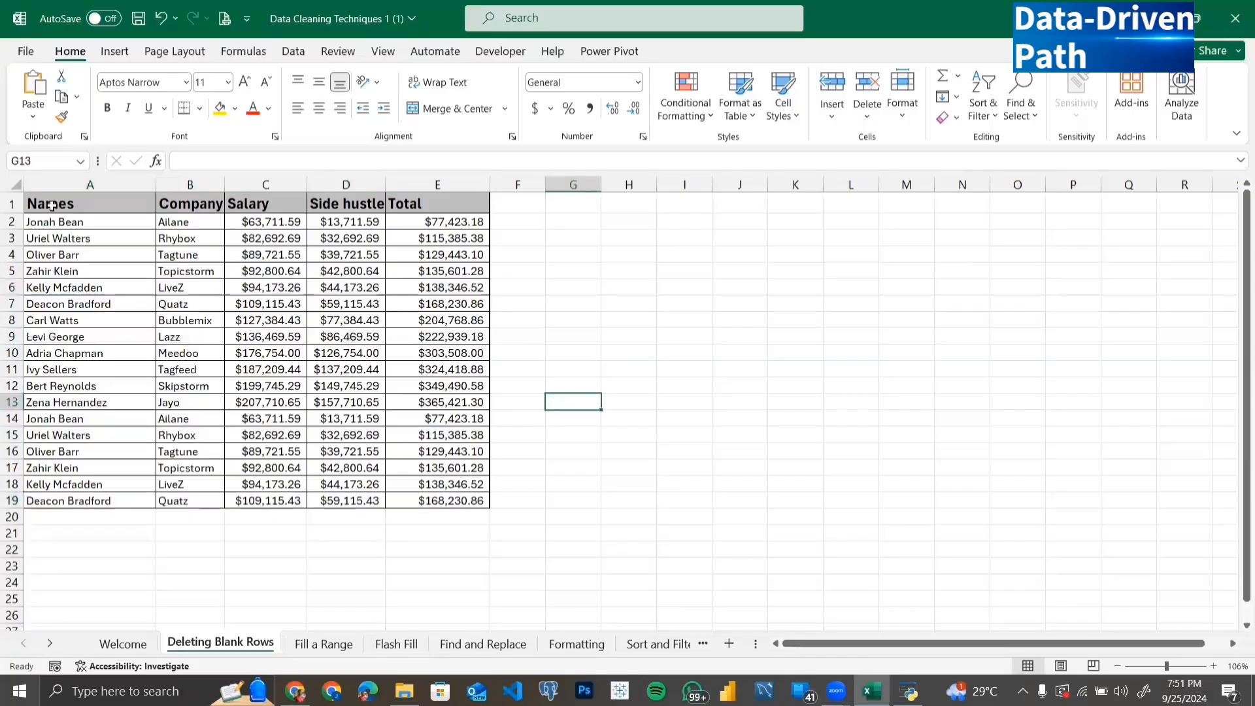
drag(53, 206, 78, 304)
drag(364, 453, 409, 544)
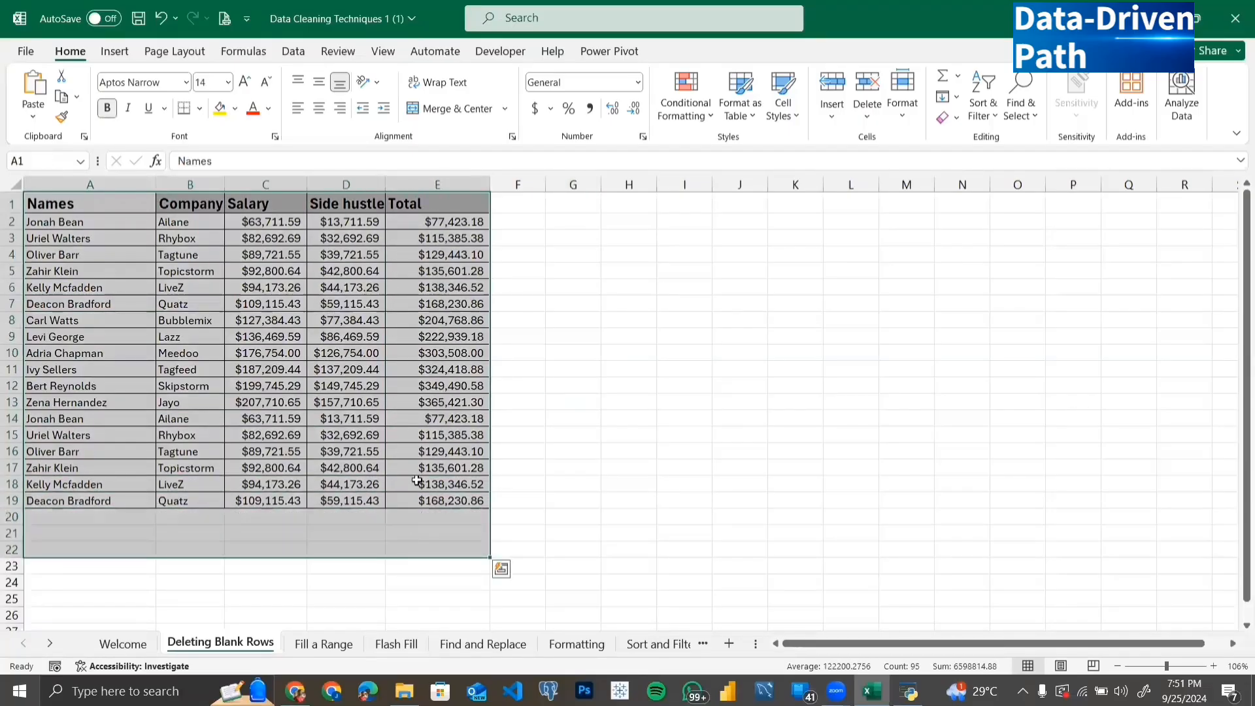
click(418, 498)
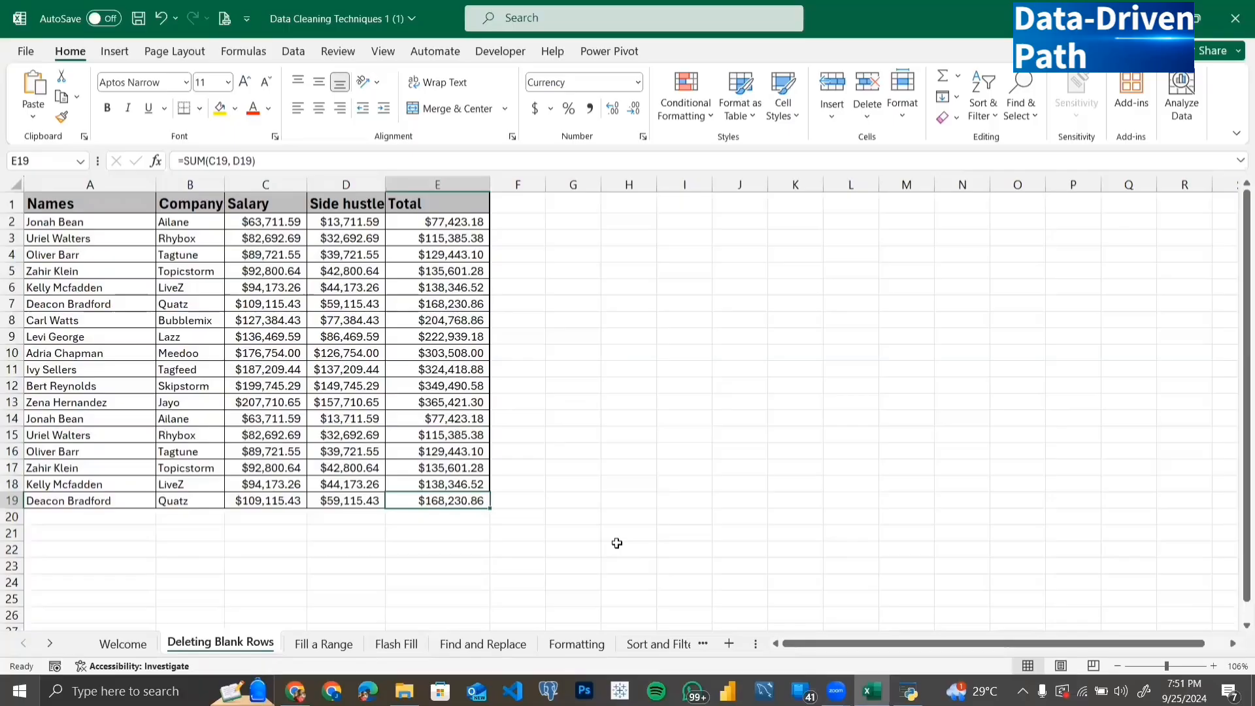
Total the Total column in cell E20 with an AutoSum of E2:E19
click(447, 518)
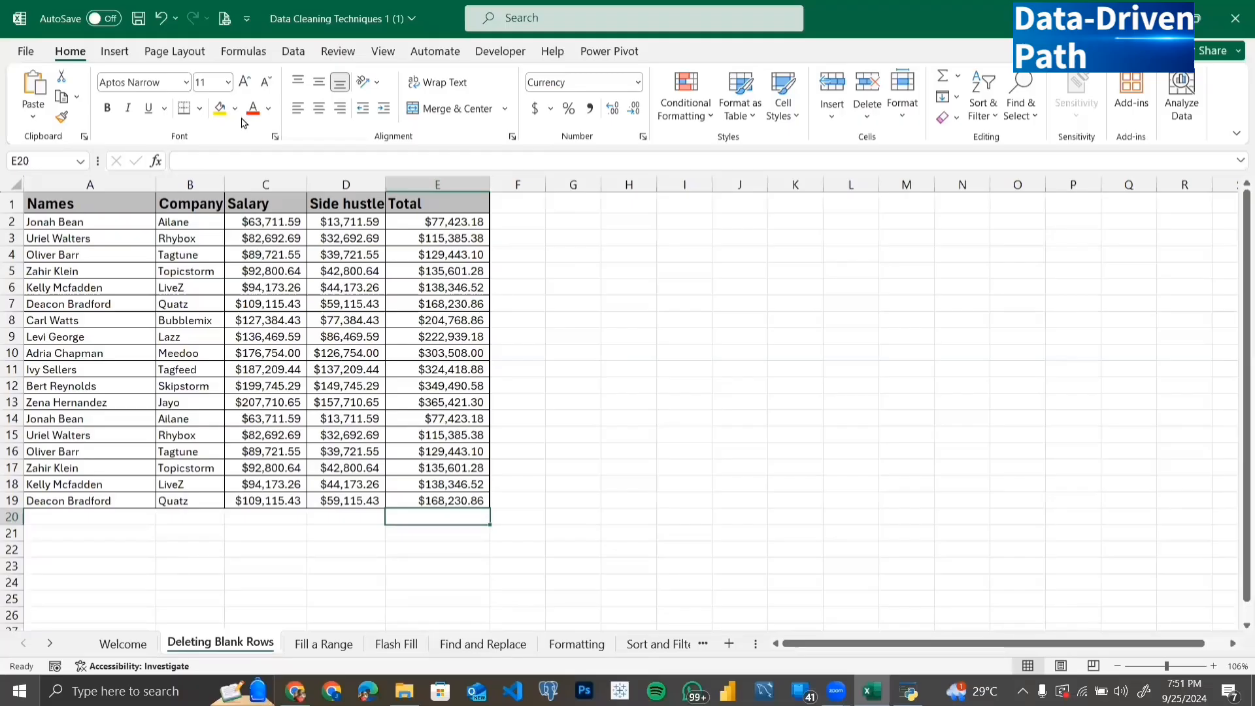
key(alt+m)
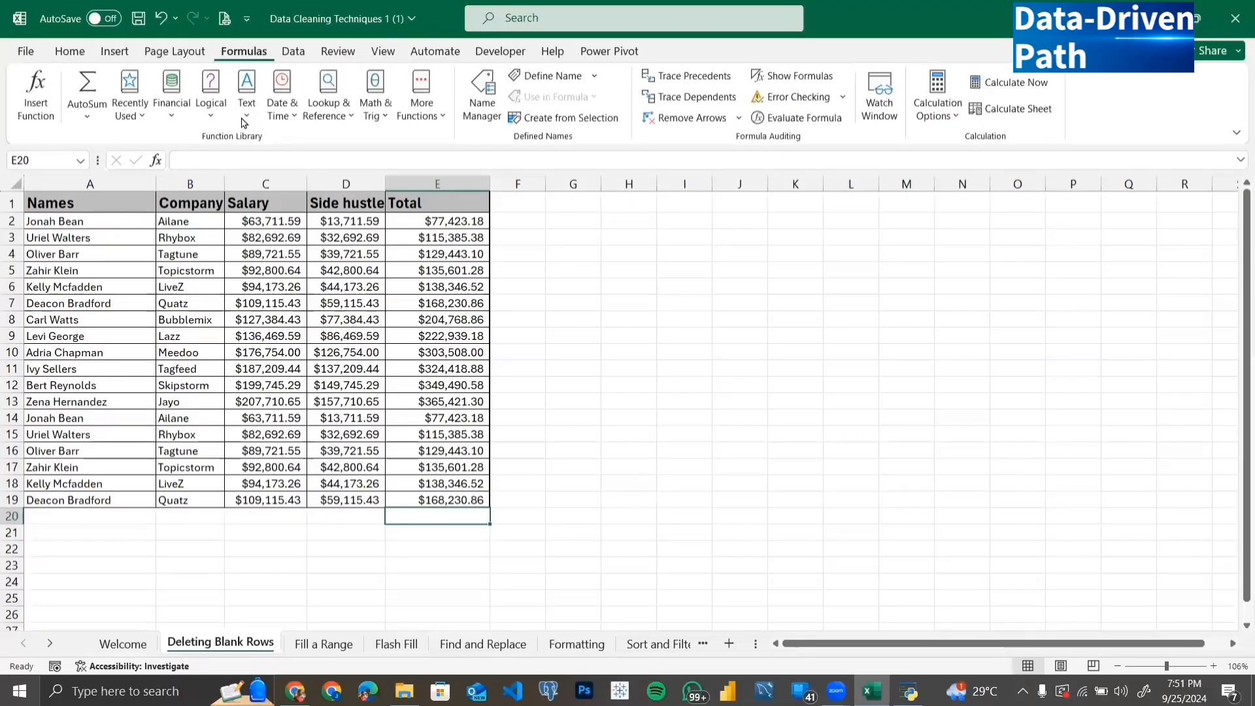
click(87, 88)
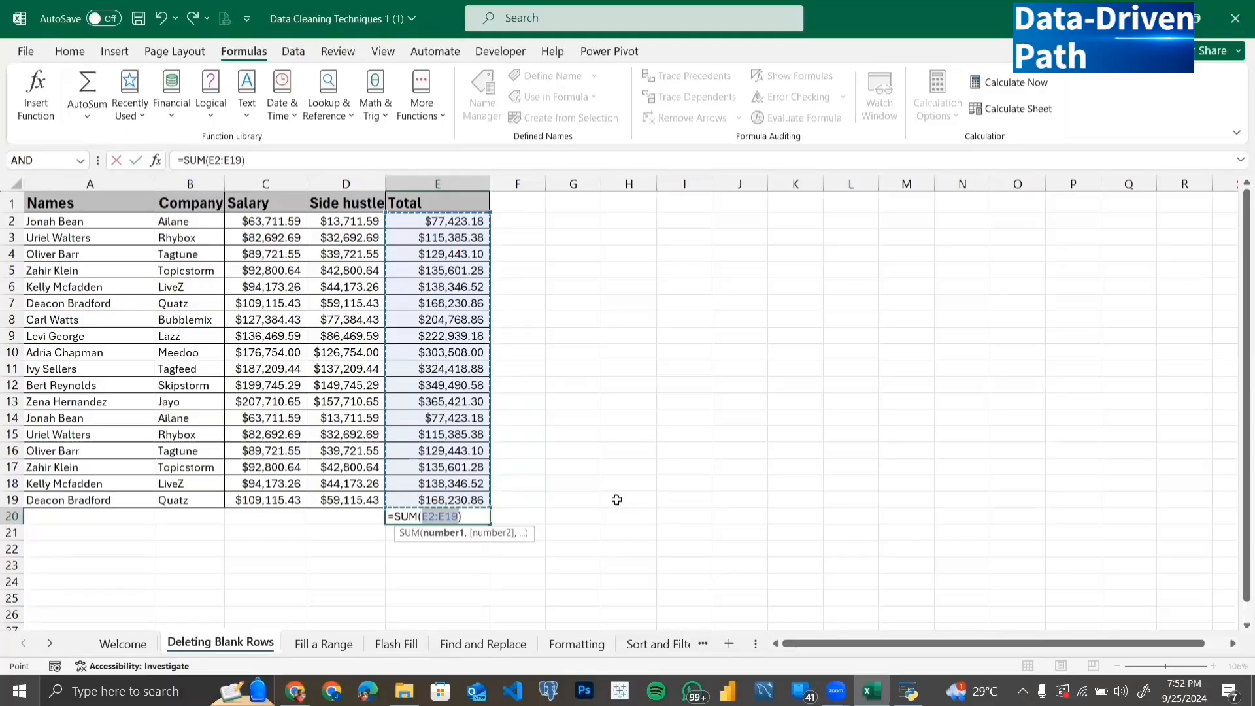
key(Return)
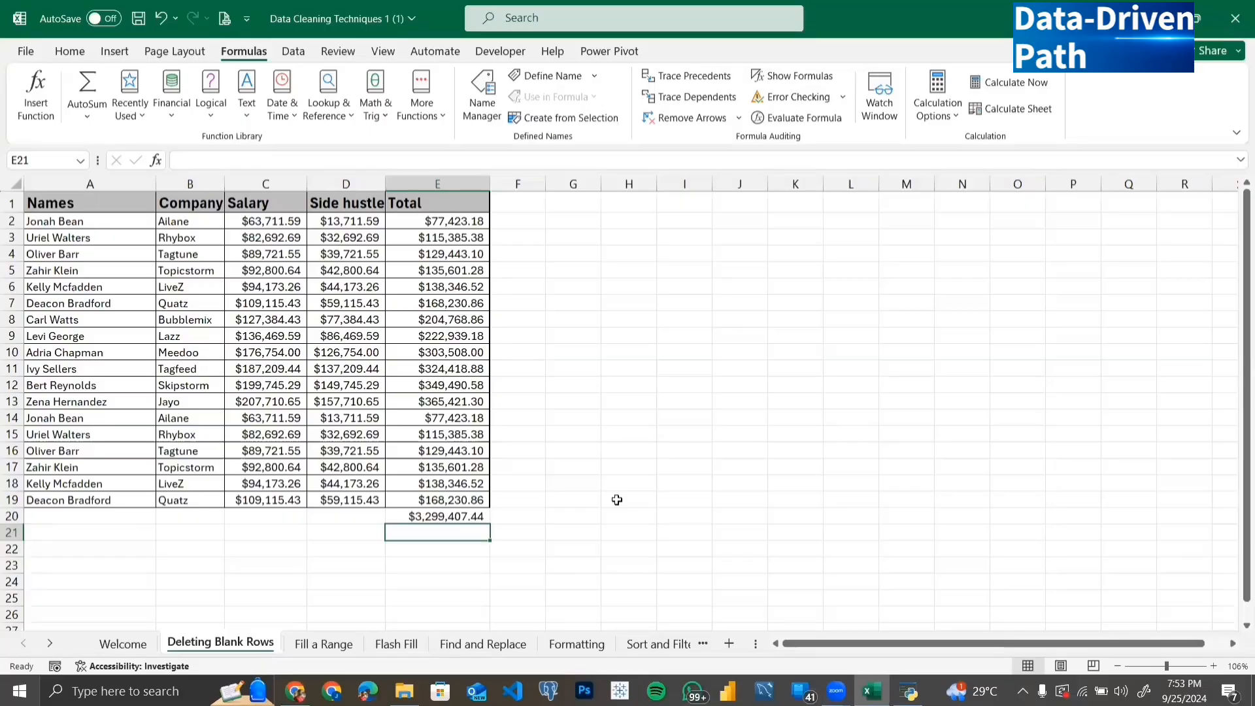
Total the Salary column in cell C20 with an AutoSum of C2:C19
click(262, 519)
click(320, 518)
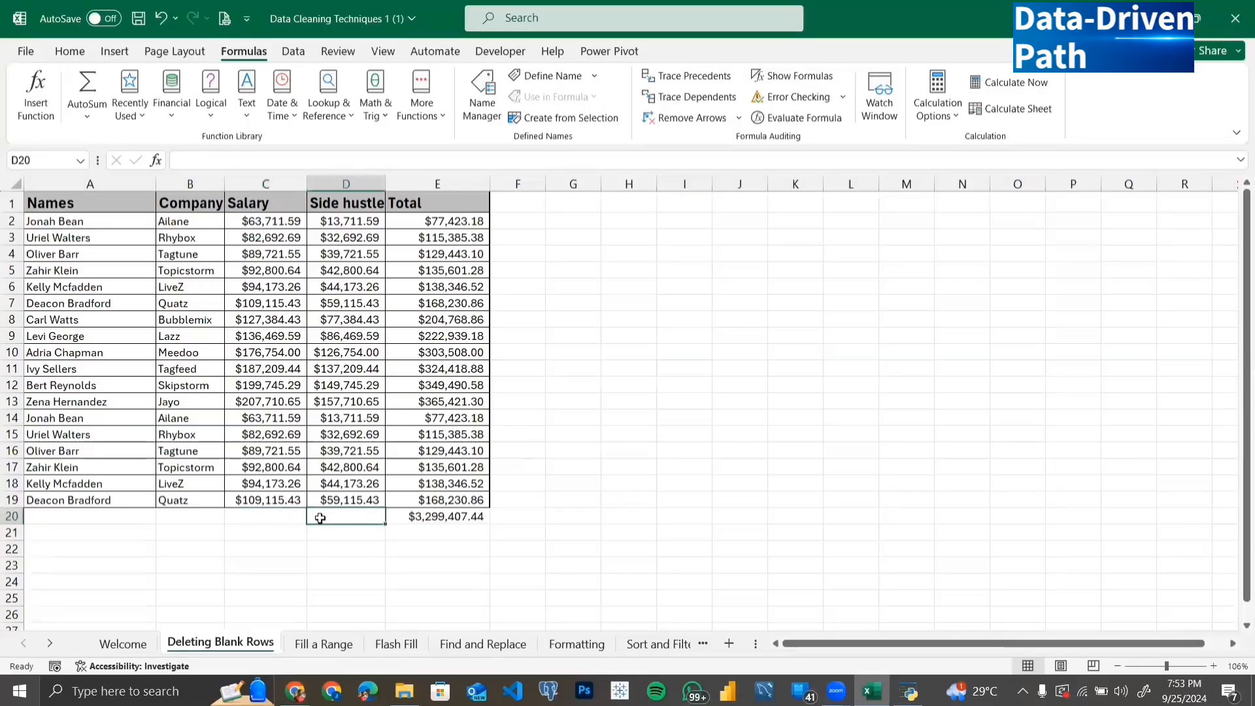
click(286, 512)
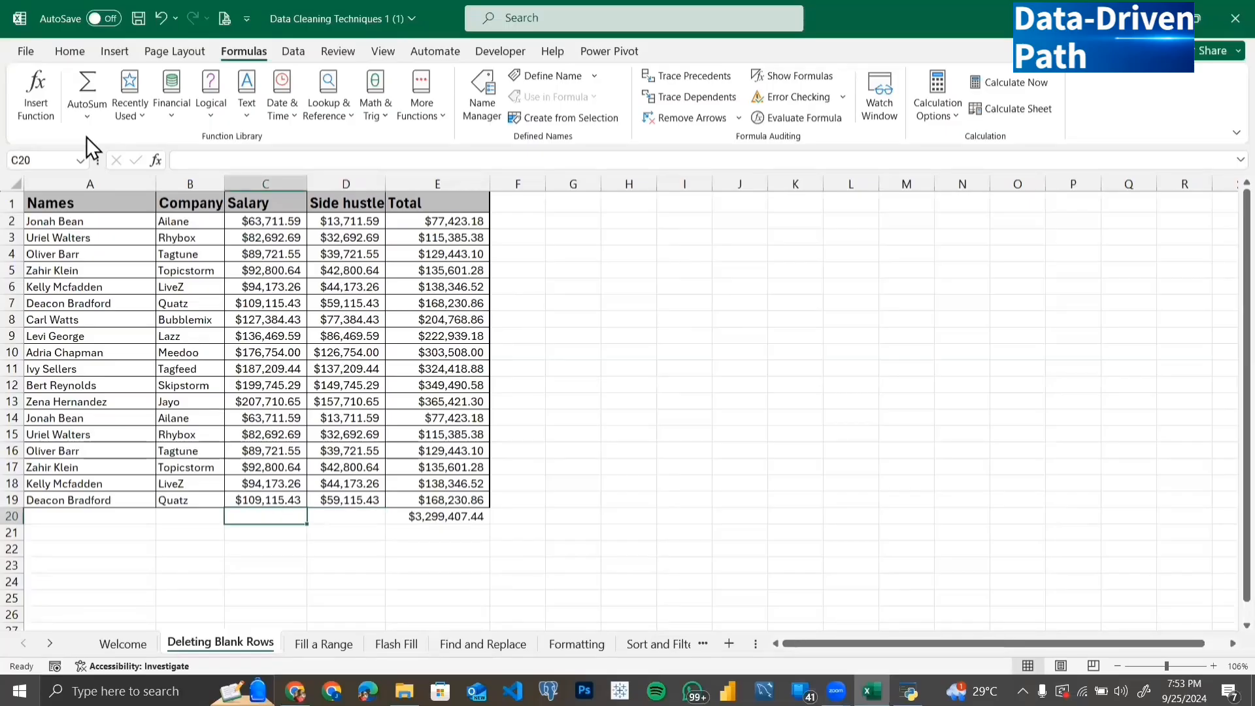
click(84, 90)
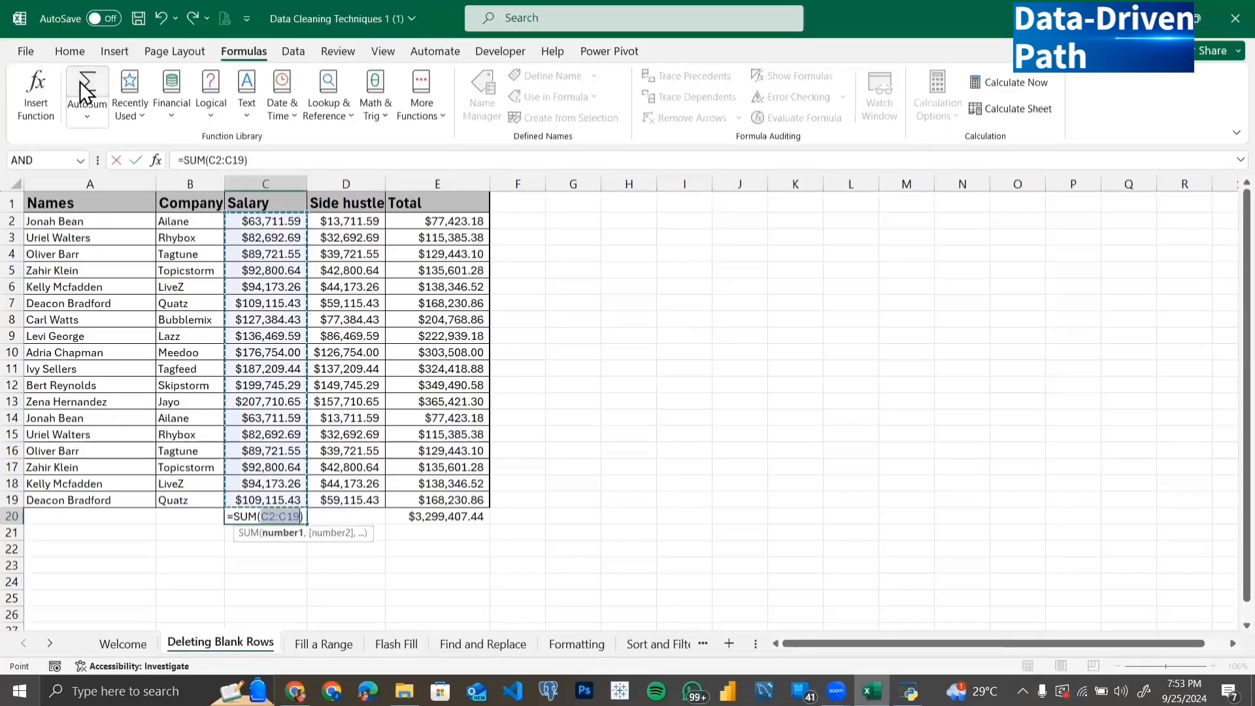
key(Return)
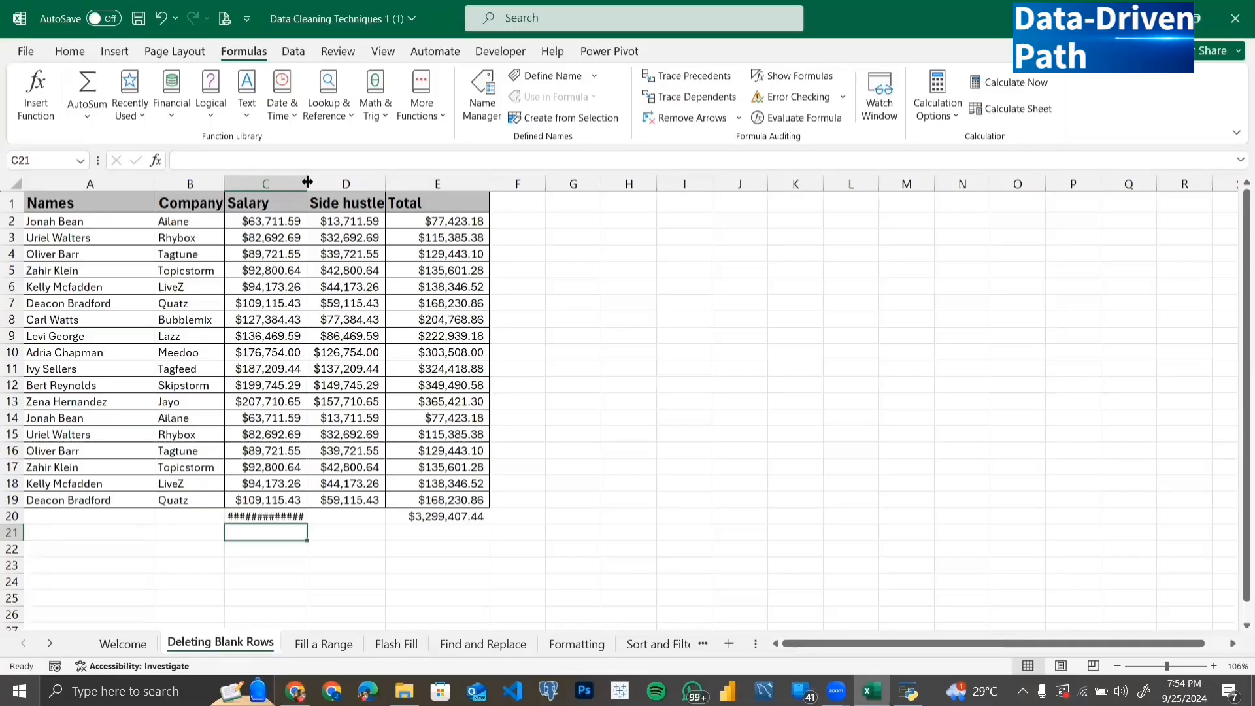
Try widening the Salary column beyond its total and narrowing it again until it is too small for its amounts
drag(308, 181, 308, 182)
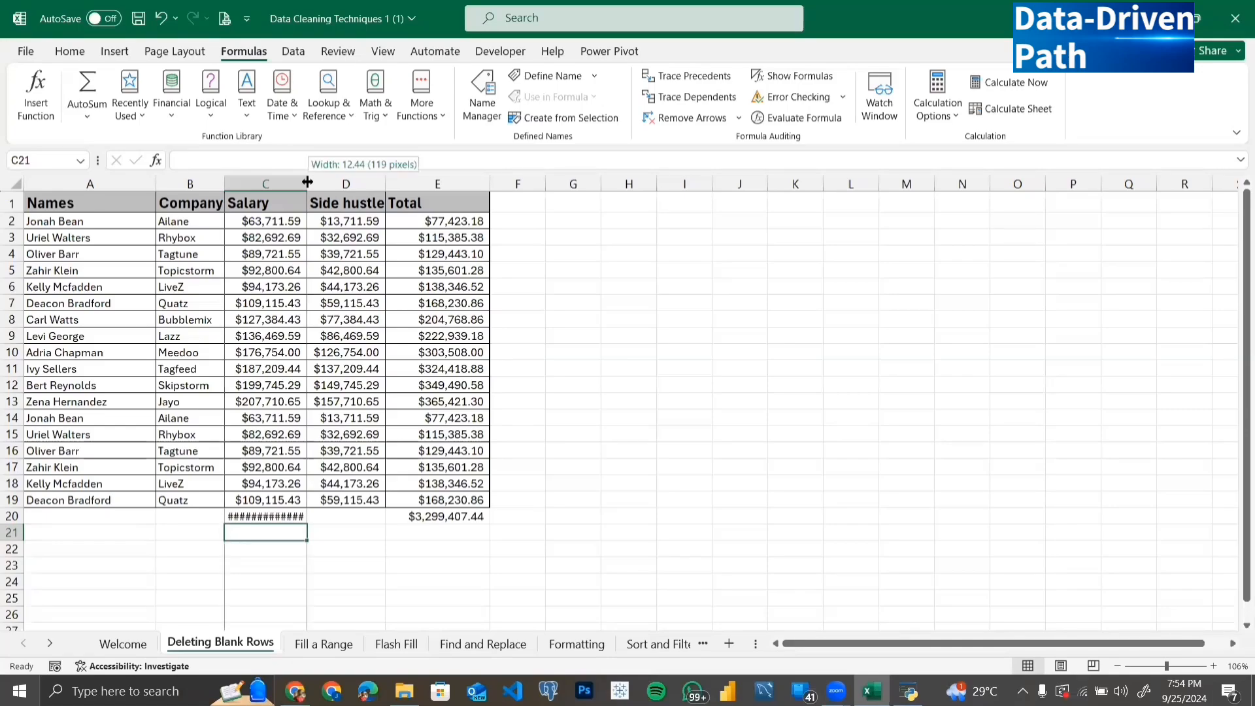
drag(308, 182, 307, 181)
drag(307, 181, 345, 181)
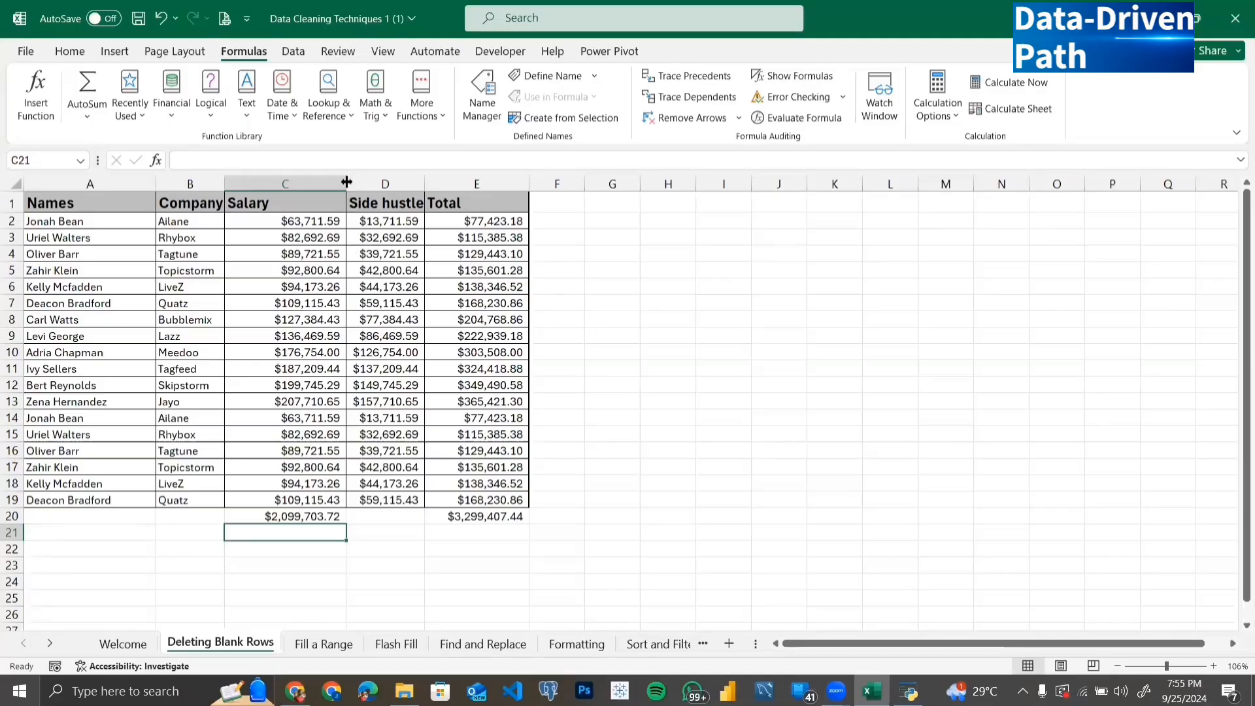
drag(347, 182, 304, 187)
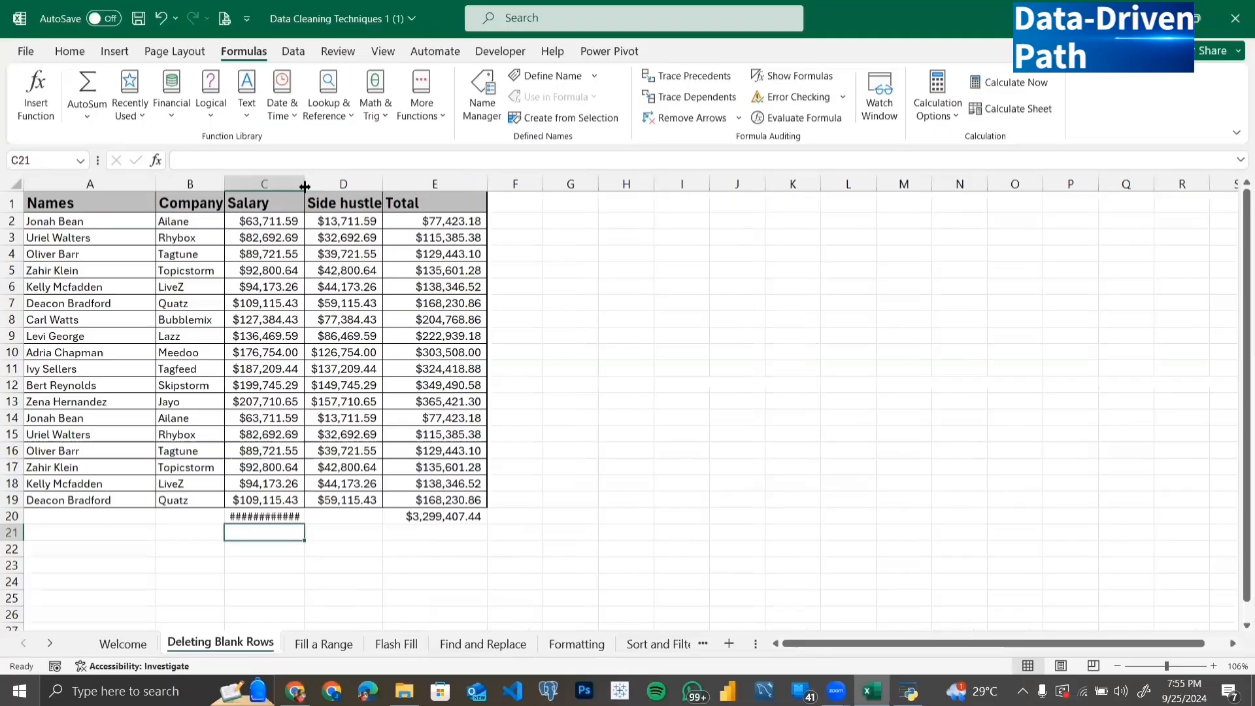
mouse_move(273, 514)
drag(297, 185, 286, 184)
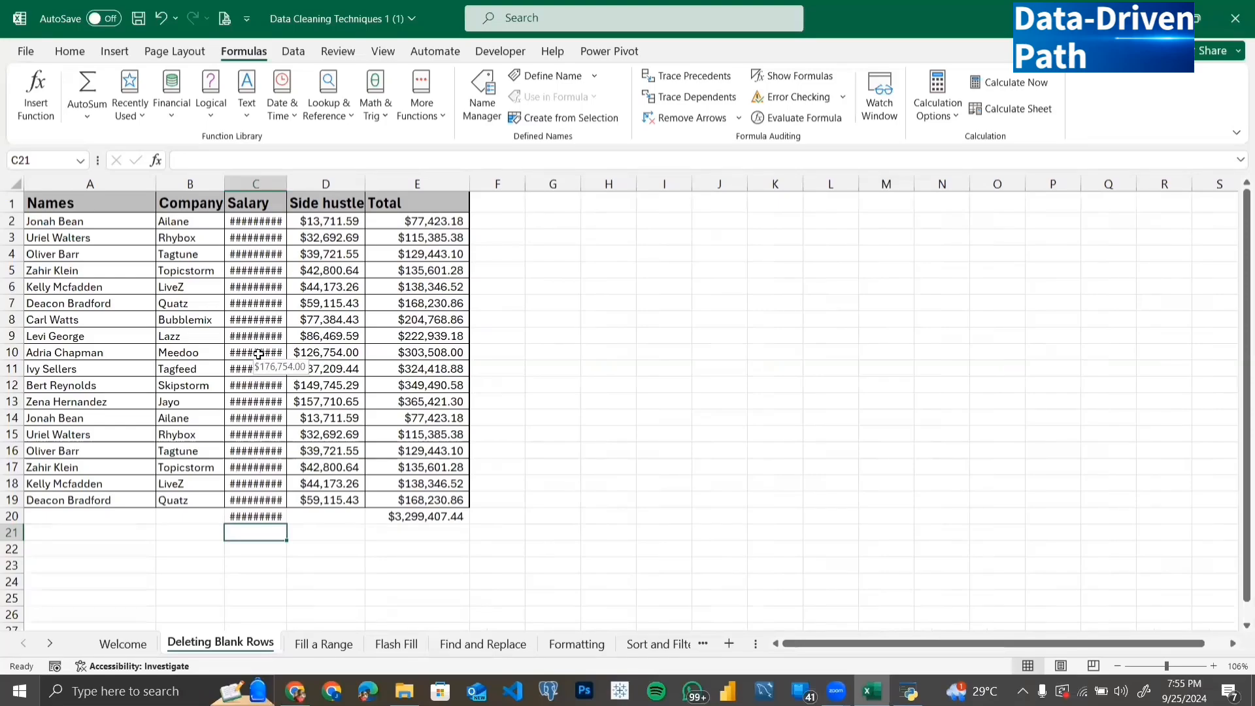
Widen the Salary column enough to display all its amounts and the total in C20 in full
click(255, 177)
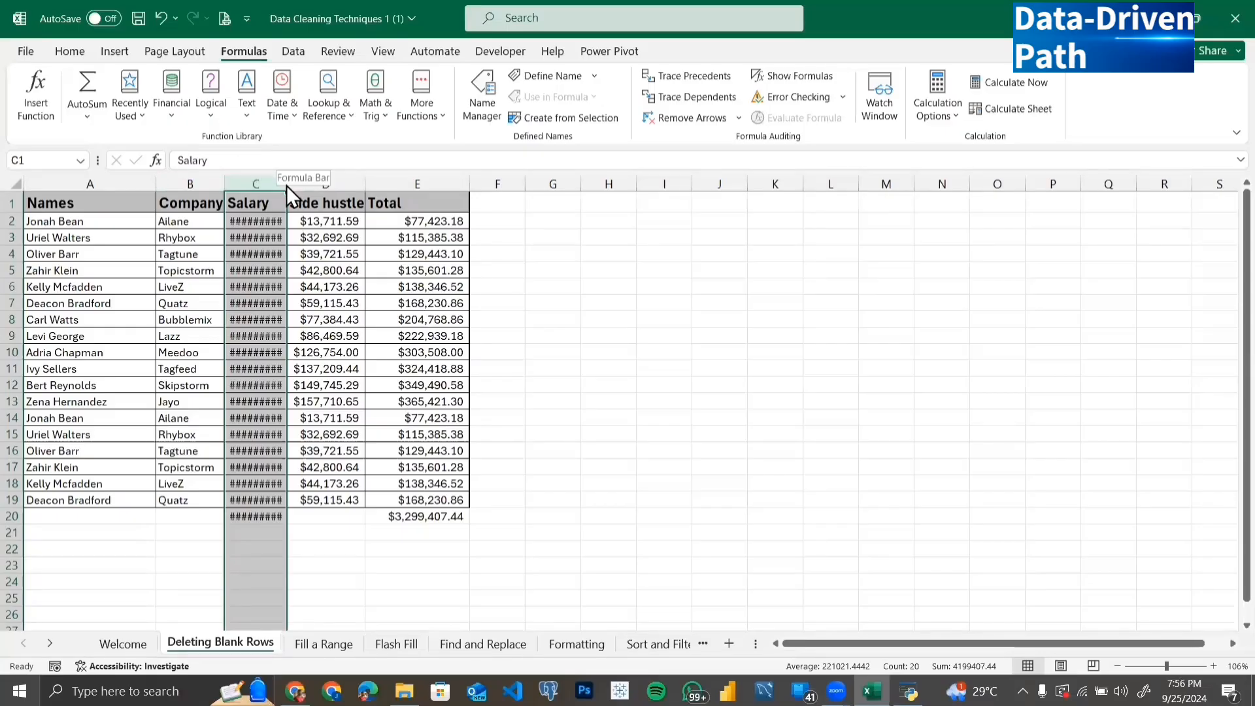
drag(288, 180, 292, 181)
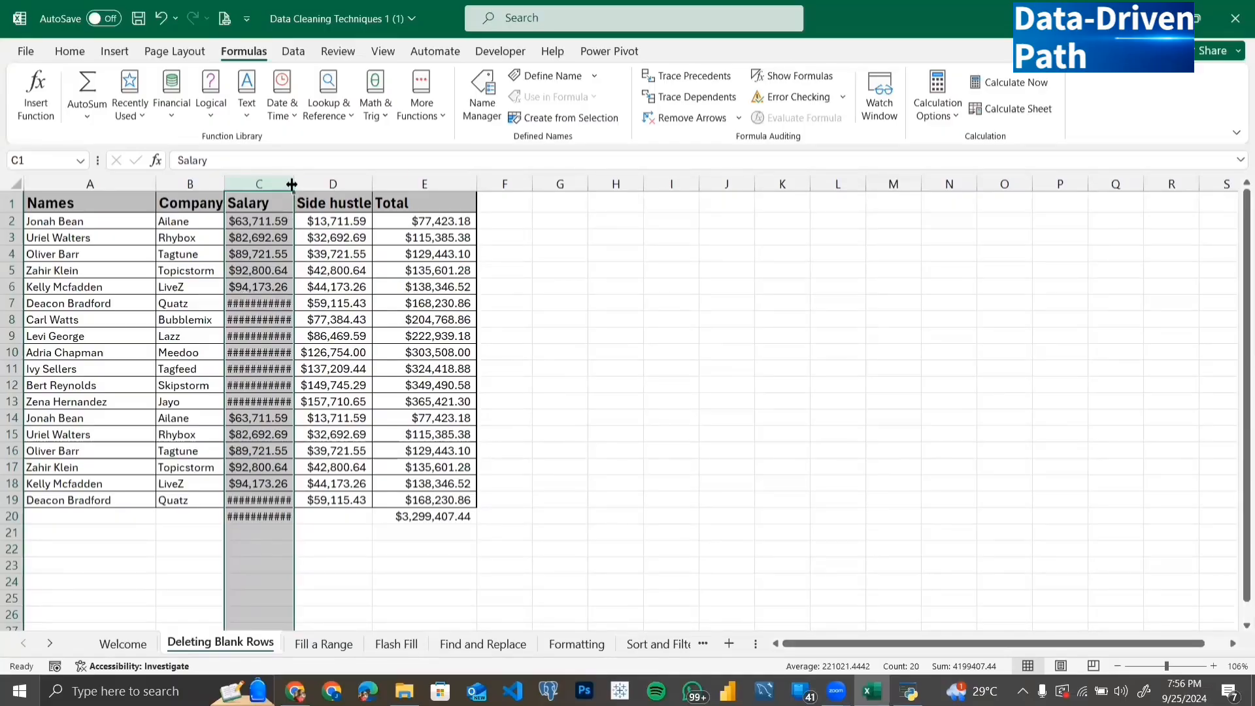
drag(293, 183, 308, 184)
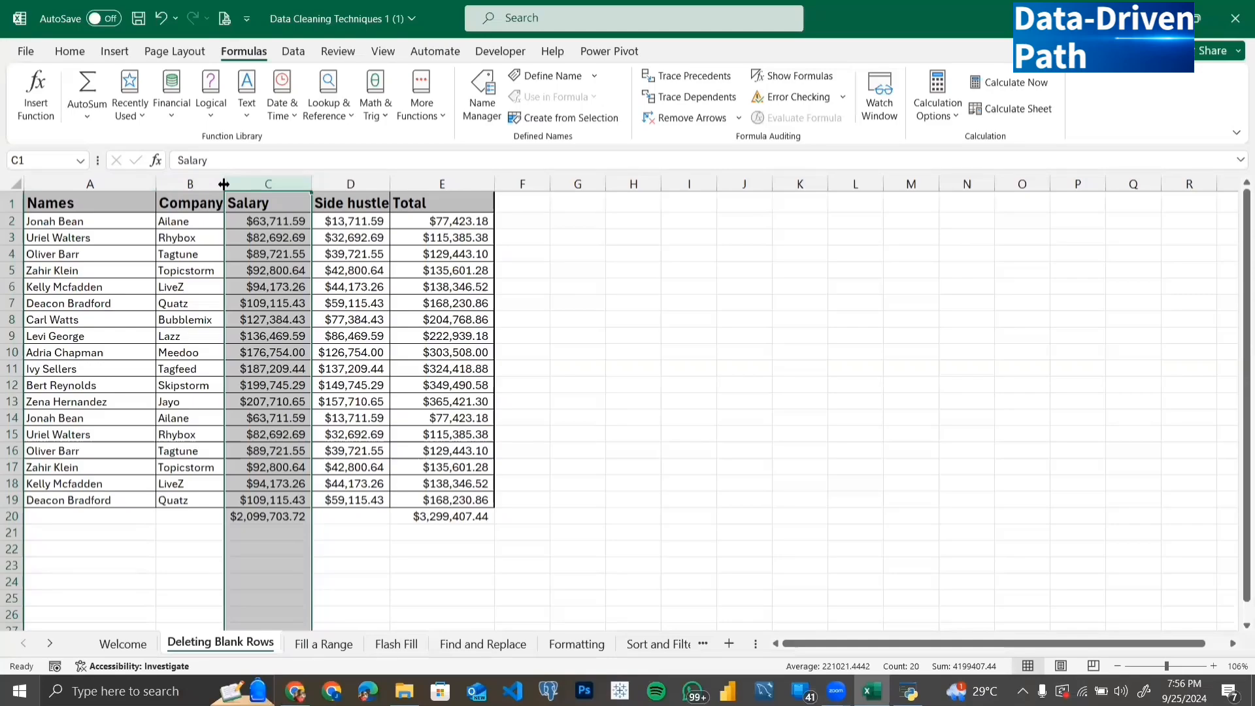
Narrow the Company column below its text width and AutoFit it back to its longest entry
drag(223, 183, 189, 183)
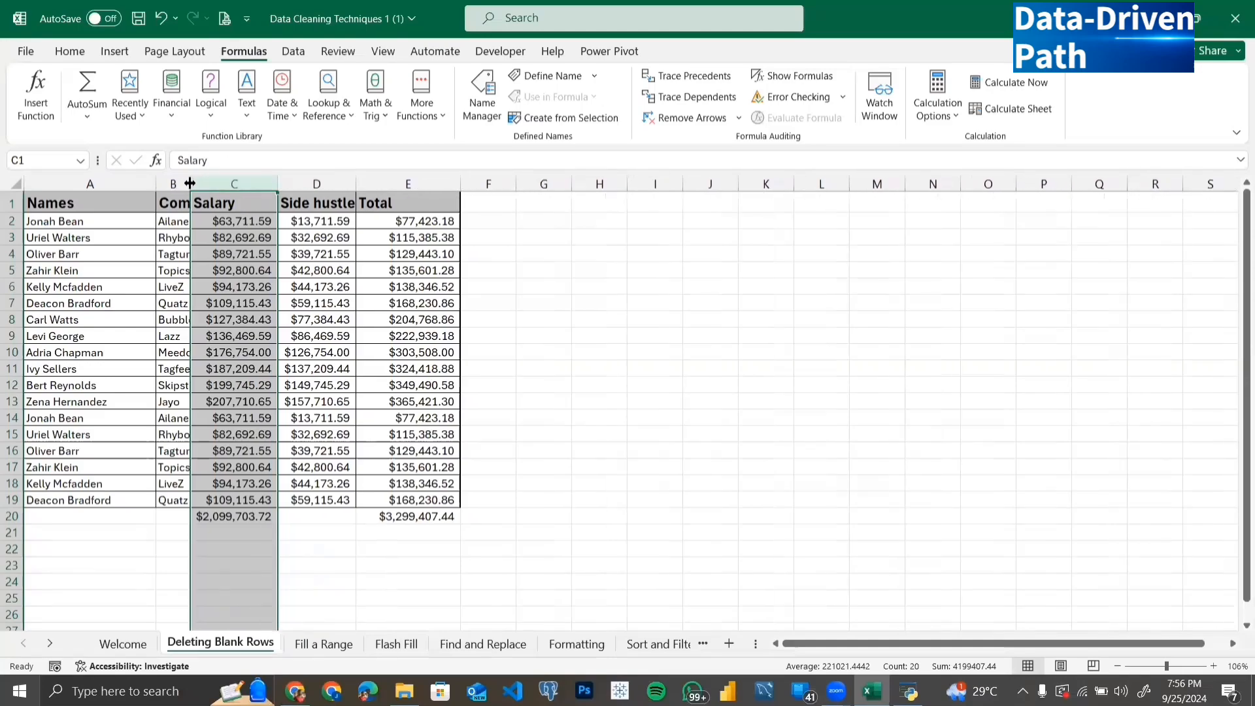
click(171, 255)
click(638, 351)
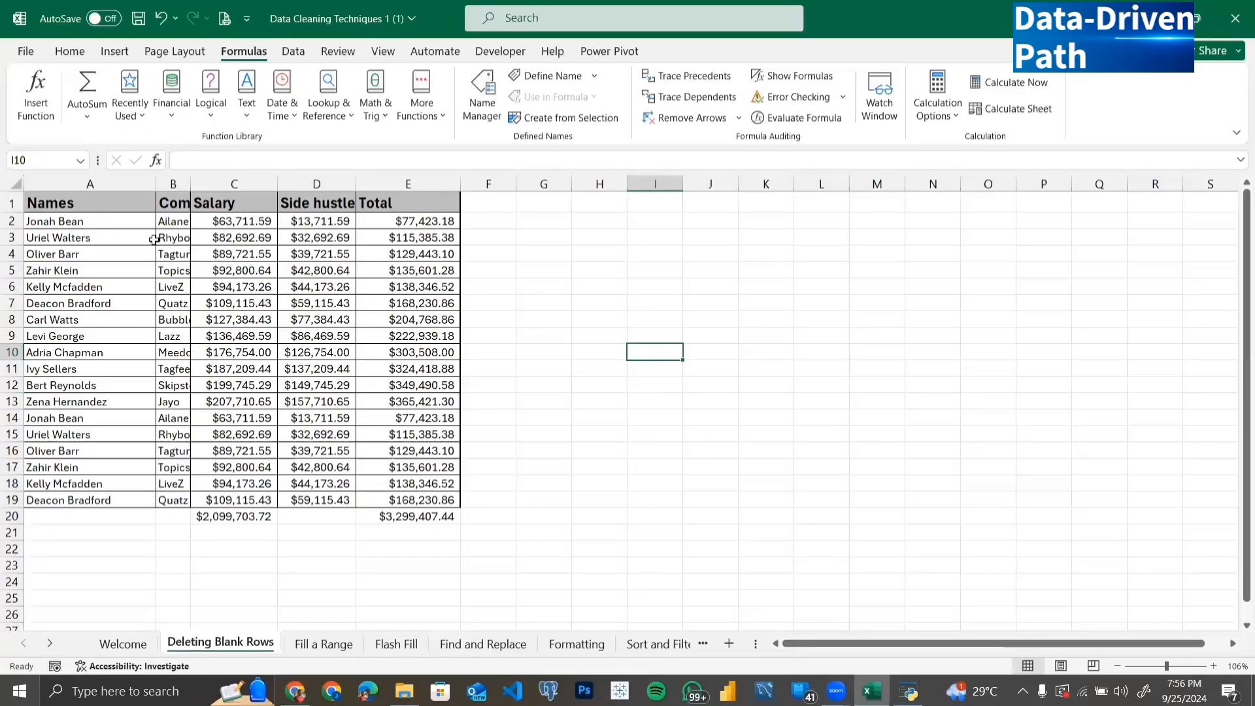
click(169, 223)
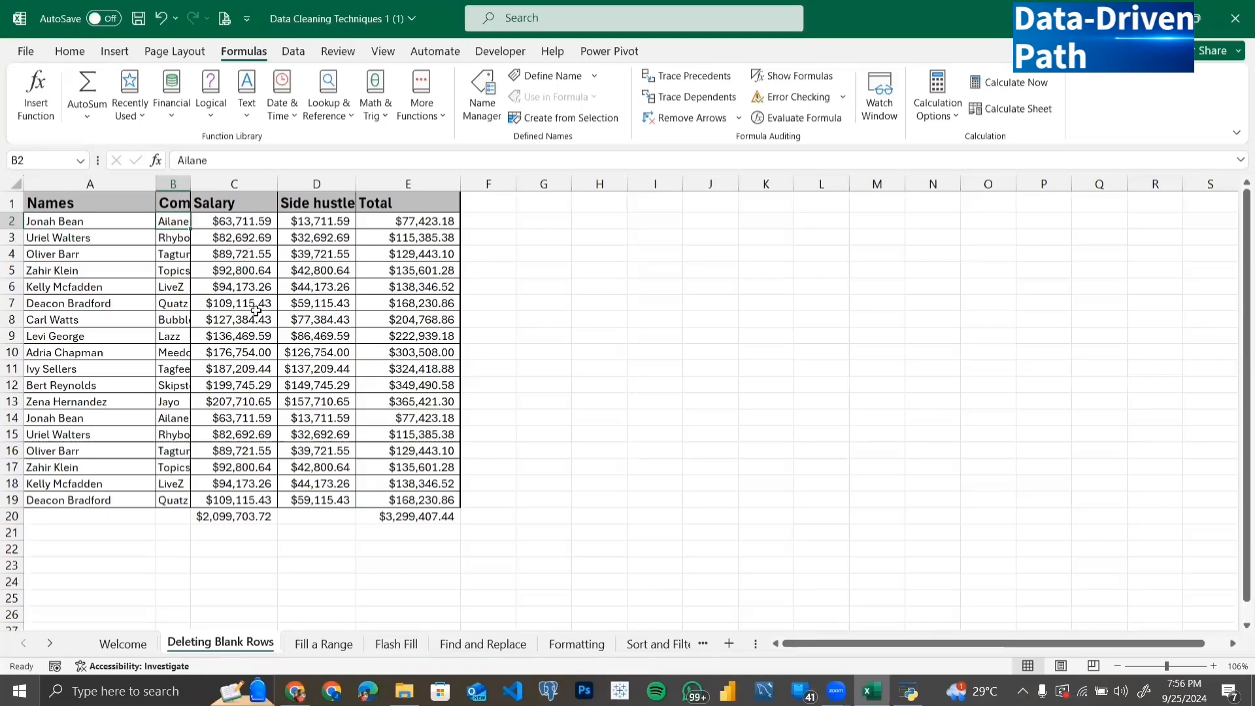
key(alt+Tab)
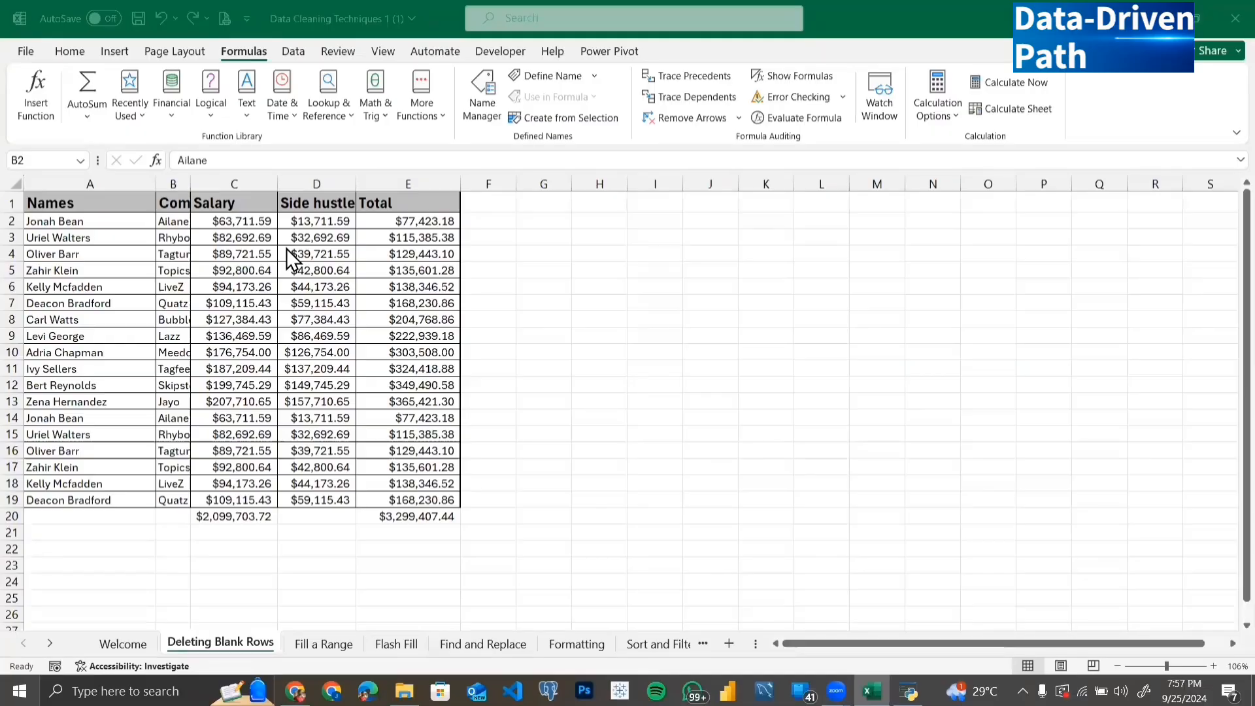
double_click(191, 185)
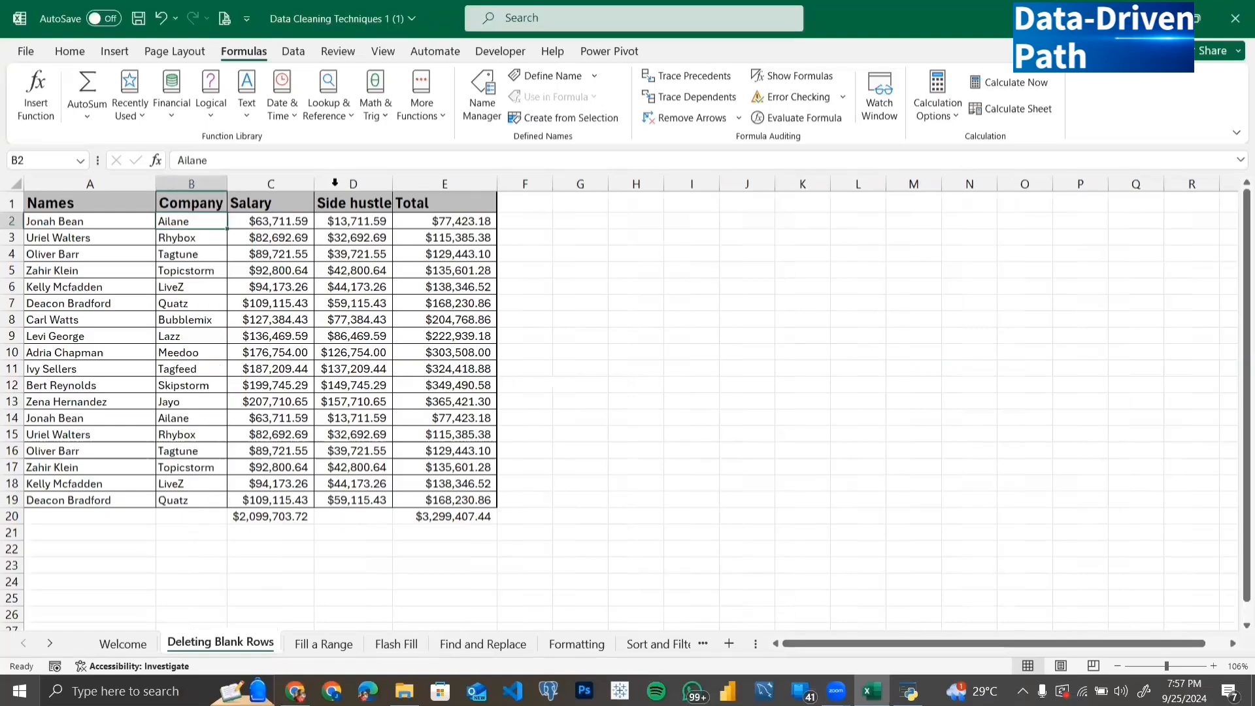
Total the Side hustle column in cell D20 with an AutoSum of D2:D19
click(359, 515)
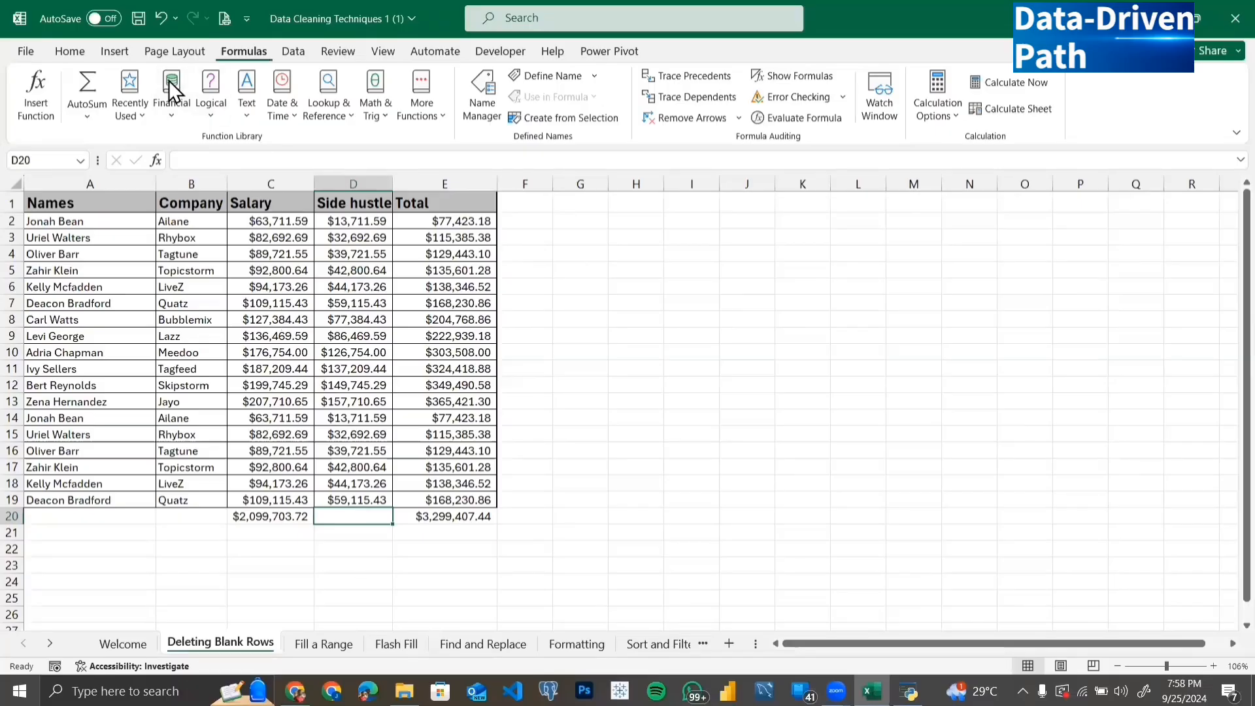
click(89, 78)
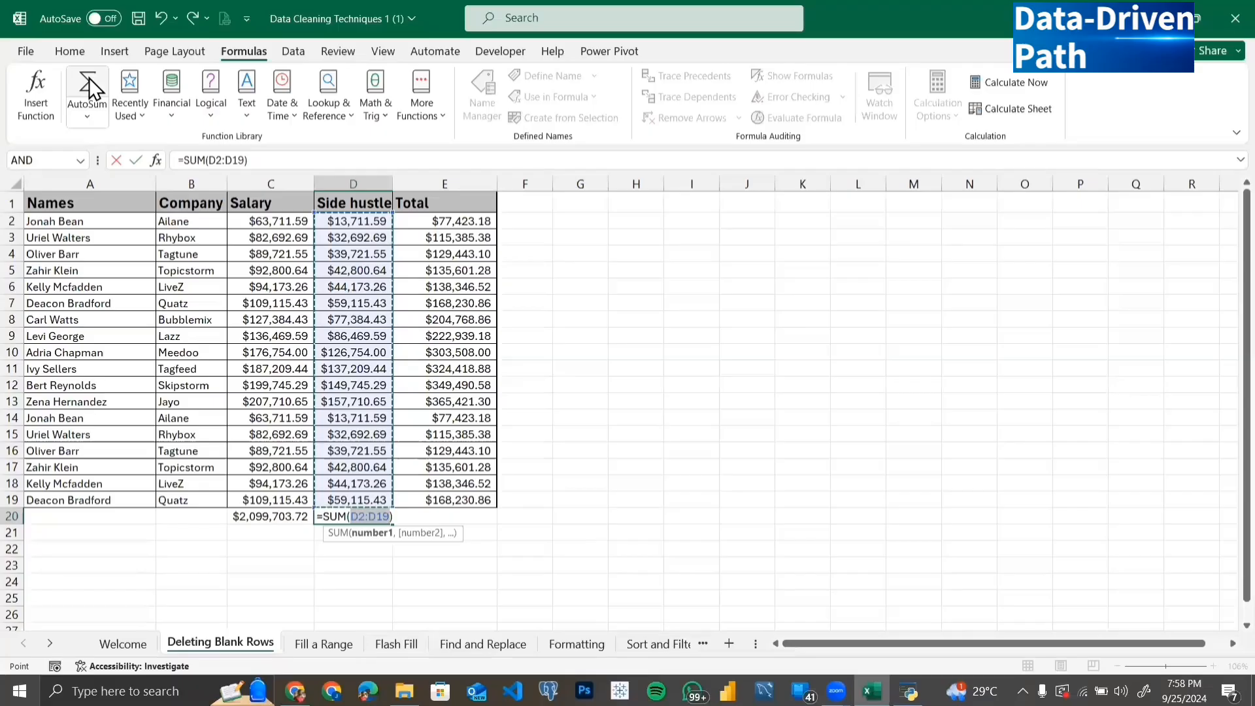
key(Return)
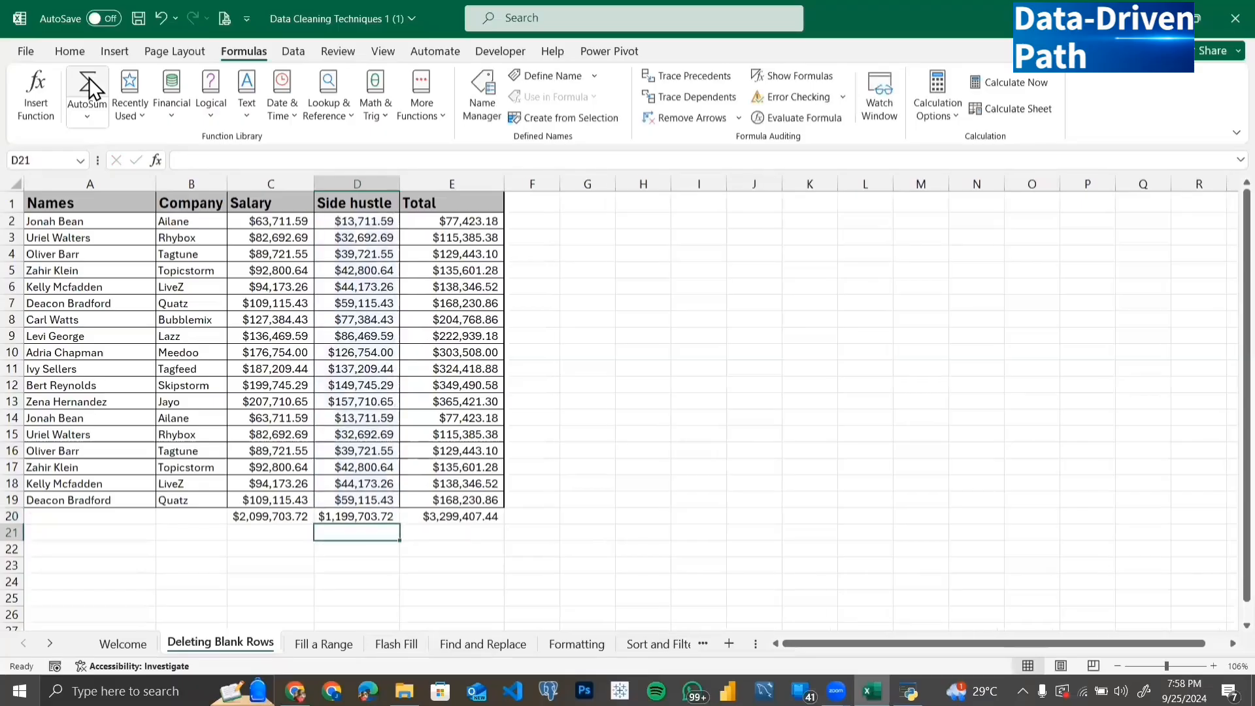